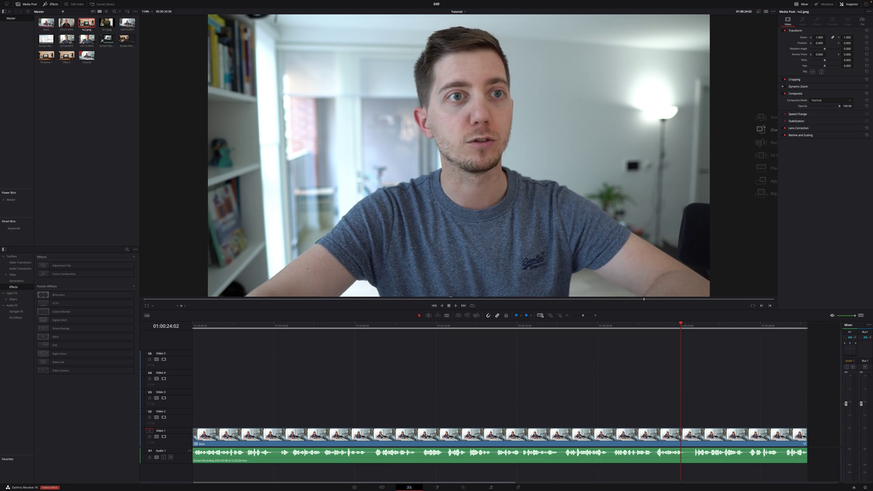
Step: Place tv2.jpeg on Video 2 above the talking-head clip and bring it into the Color page
left_click_drag(87, 23, 501, 415)
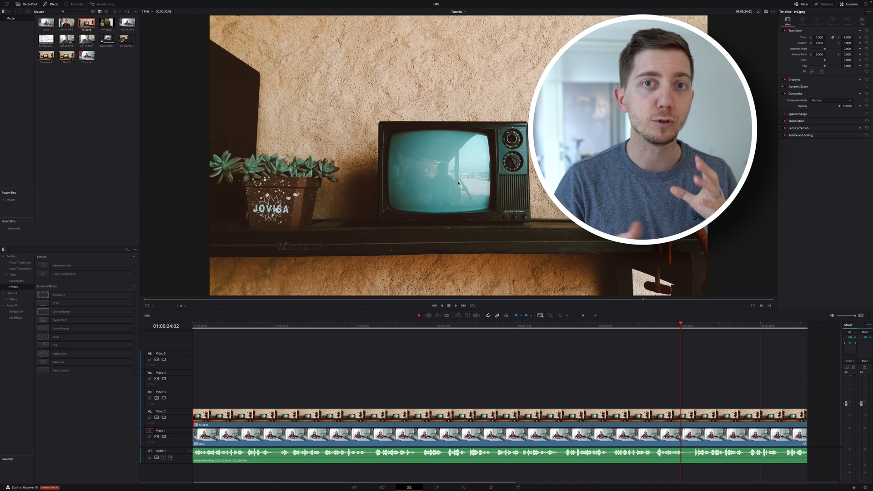
left_click(589, 412)
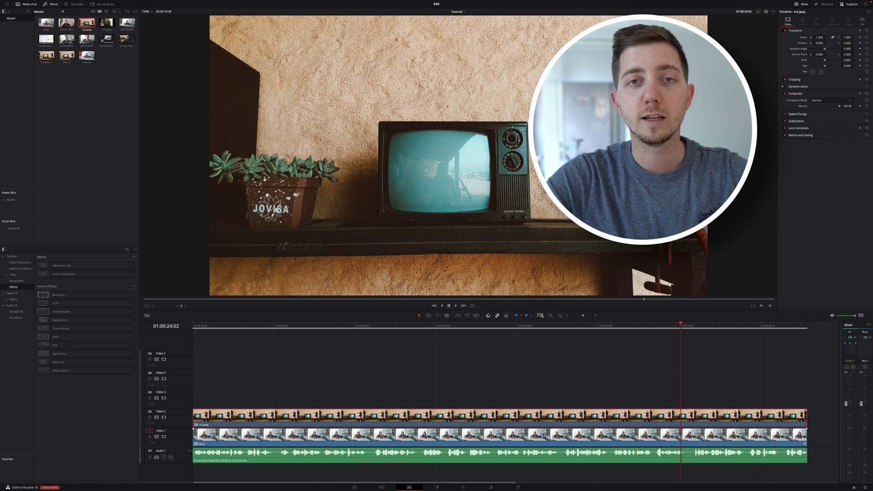
left_click(464, 487)
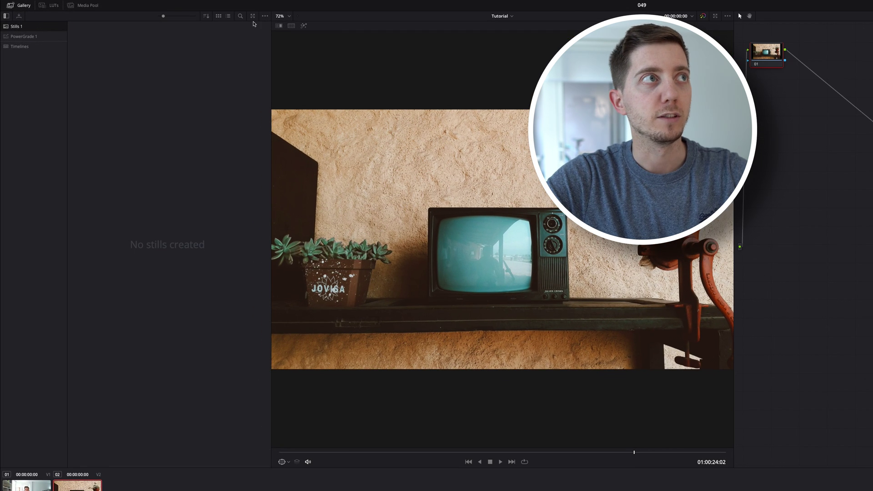
Step: Zoom the viewer onto the TV and trace a Curve window around the screen's rounded edge
left_click(20, 5)
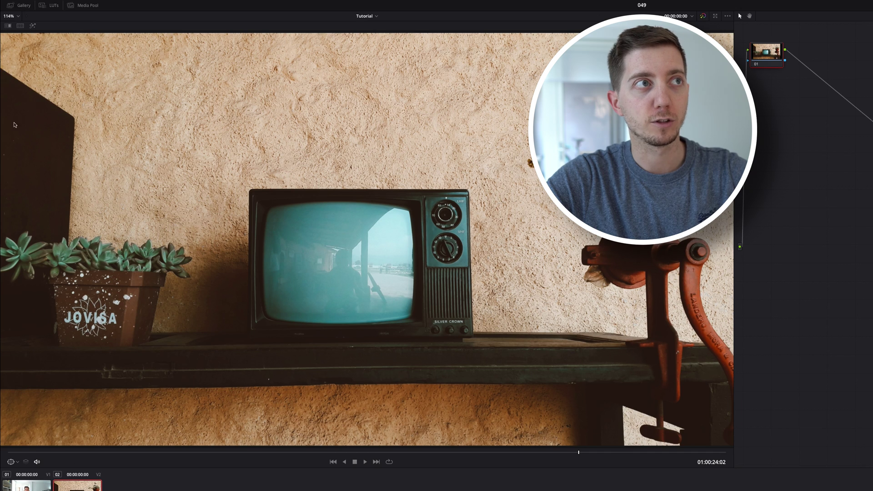
scroll(300, 275, "up", 6)
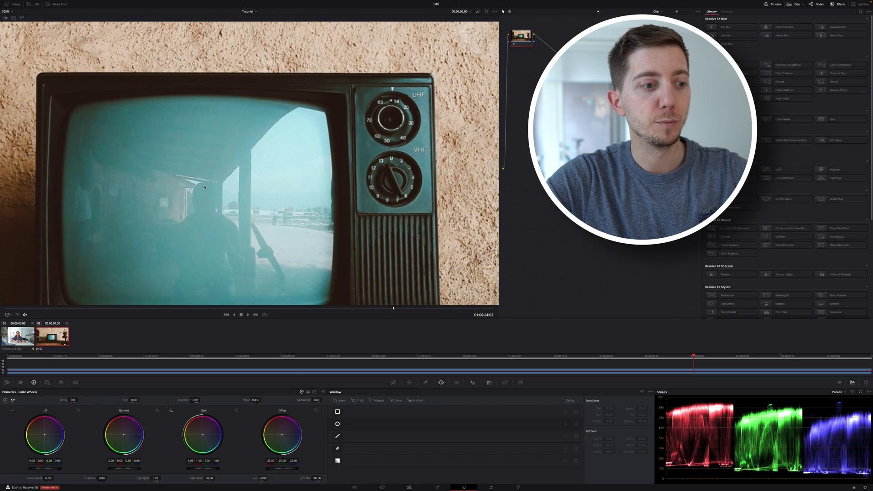
left_click_drag(205, 187, 222, 145)
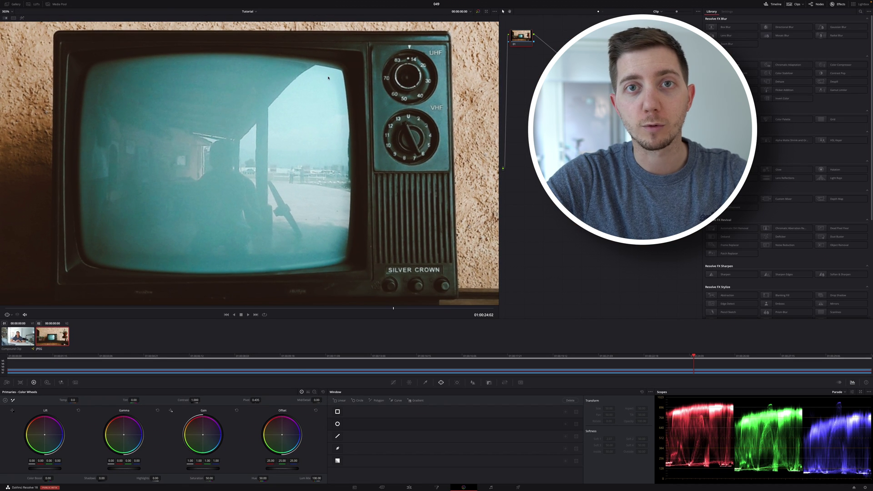
left_click(426, 383)
left_click(441, 383)
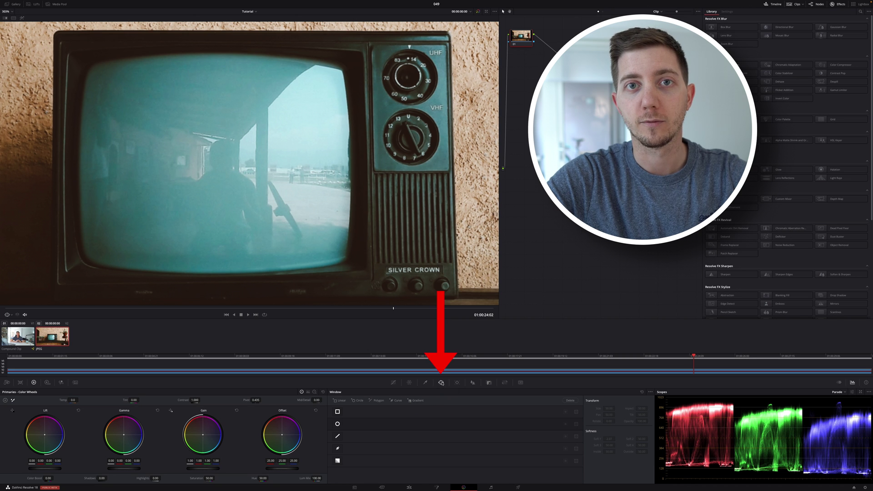
left_click(338, 448)
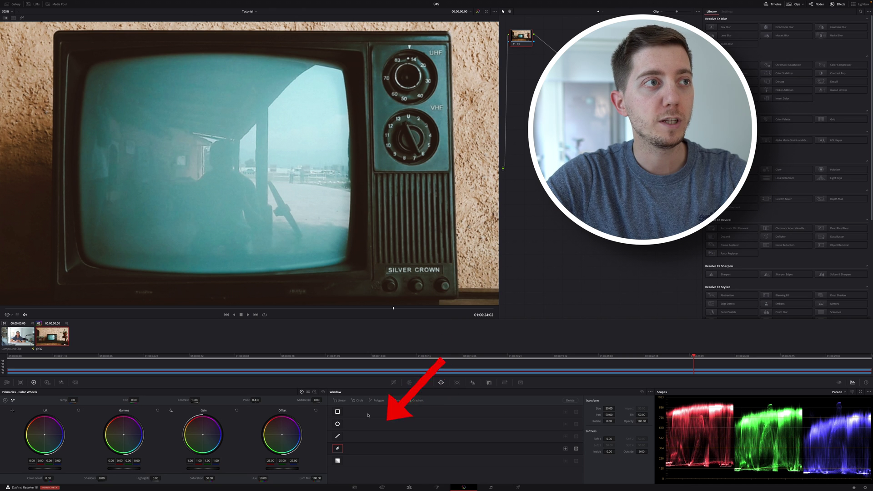
left_click(217, 274)
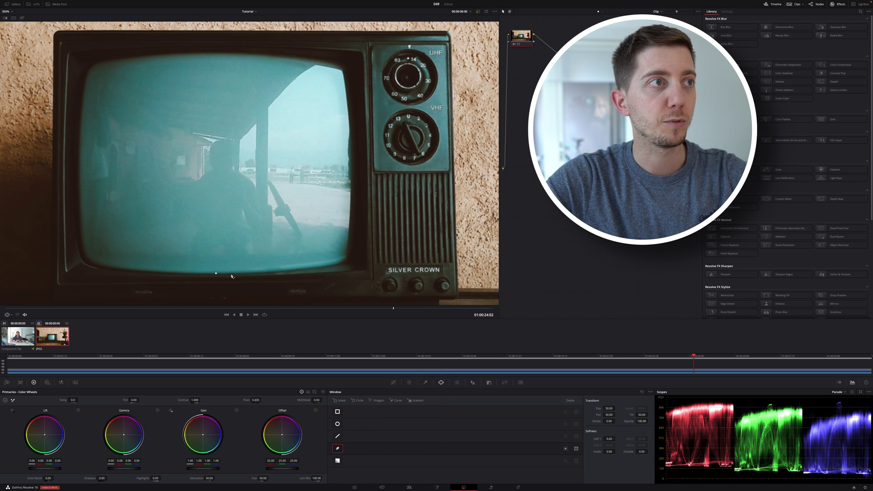
left_click(321, 270)
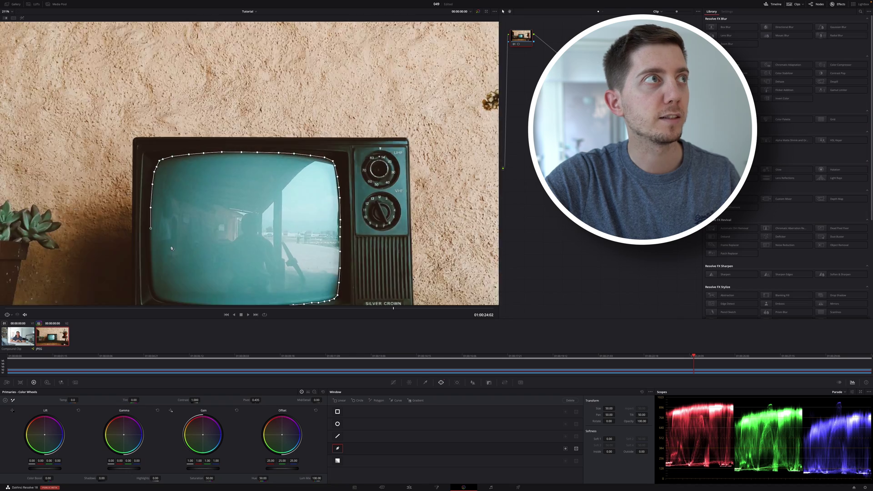
scroll(171, 248, "up", 2)
scroll(171, 249, "down", 5)
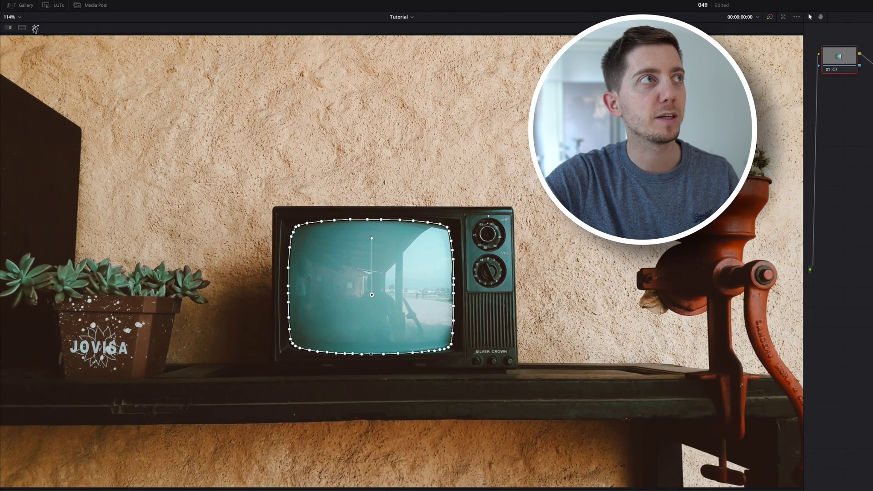
Step: Invert the curve window and link the node's key to a new Alpha Output
left_click(21, 18)
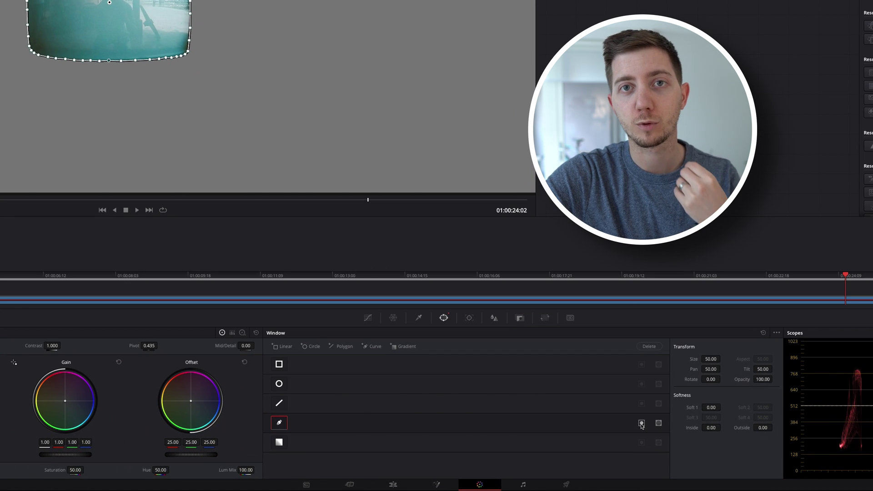
left_click(641, 424)
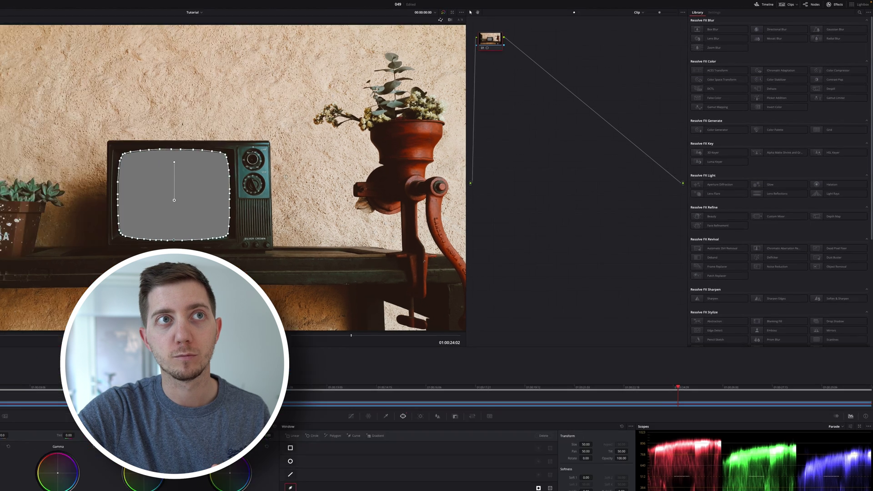
right_click(519, 129)
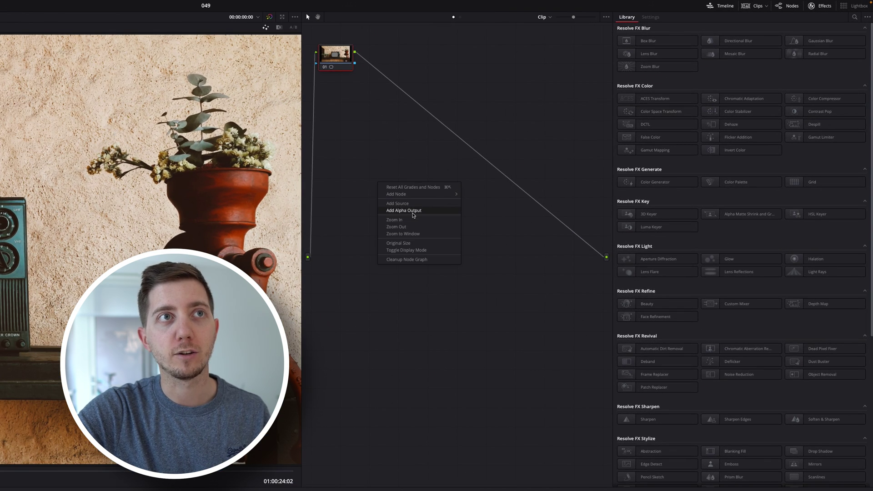
left_click(413, 211)
left_click_drag(355, 62, 606, 270)
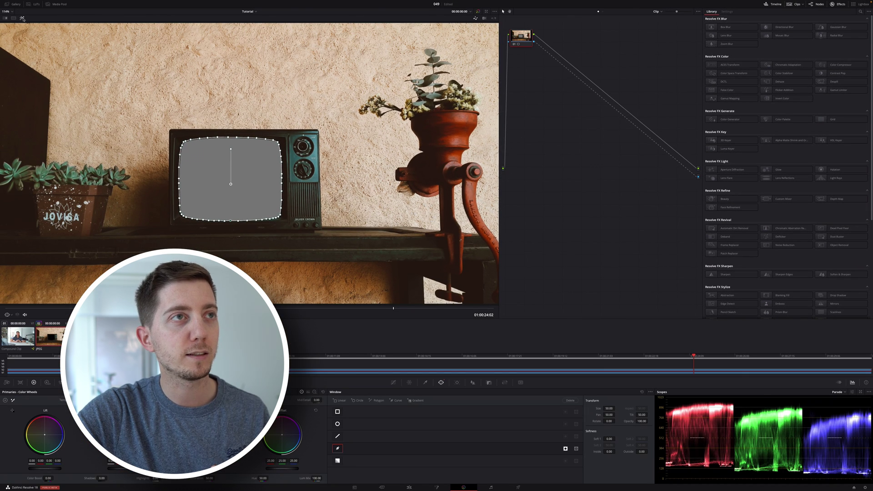
left_click(23, 18)
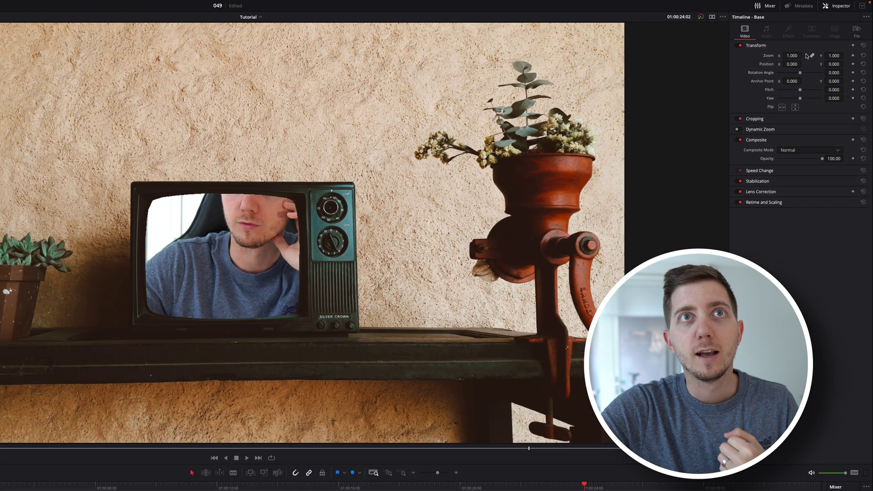
Step: Set the talking-head clip's Zoom to 0.33 and shift its position left inside the TV screen
left_click_drag(802, 48, 763, 57)
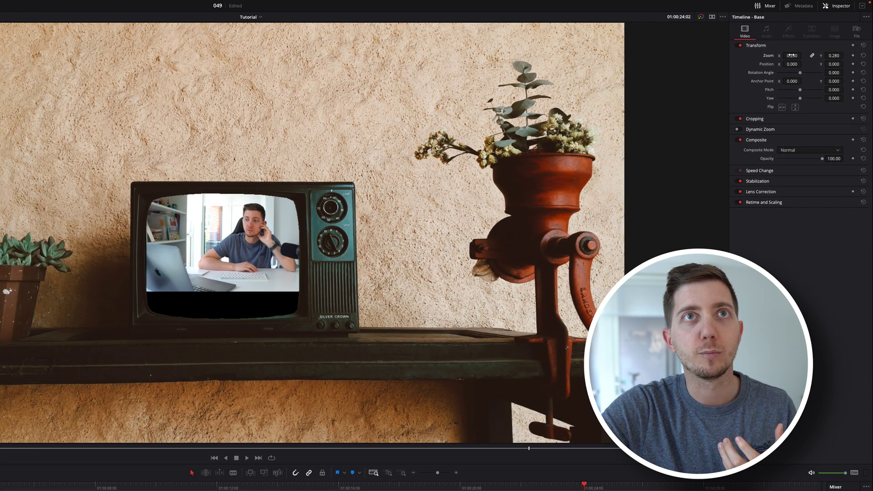
type(".3")
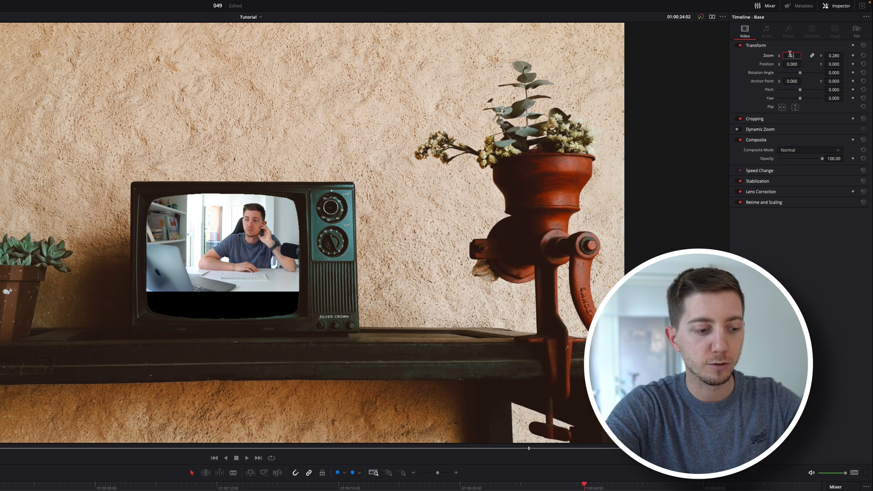
type("3")
key("Return")
left_click_drag(795, 64, 834, 63)
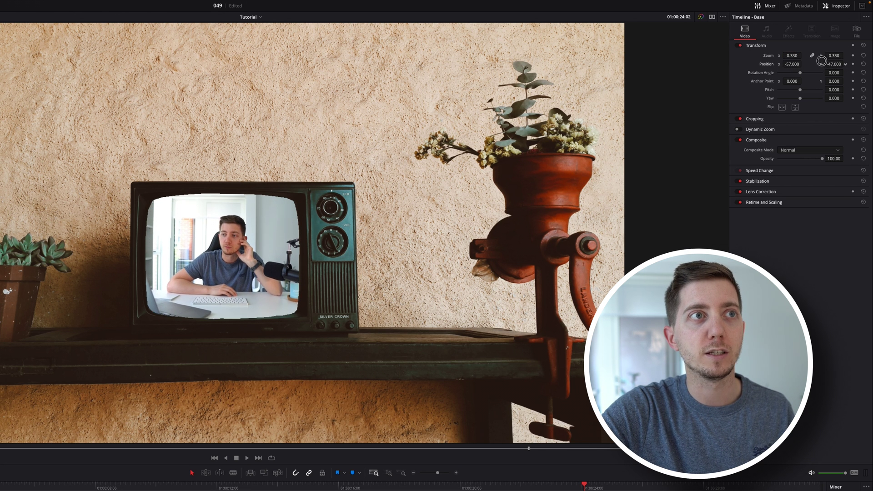
scroll(520, 151, "up", 6)
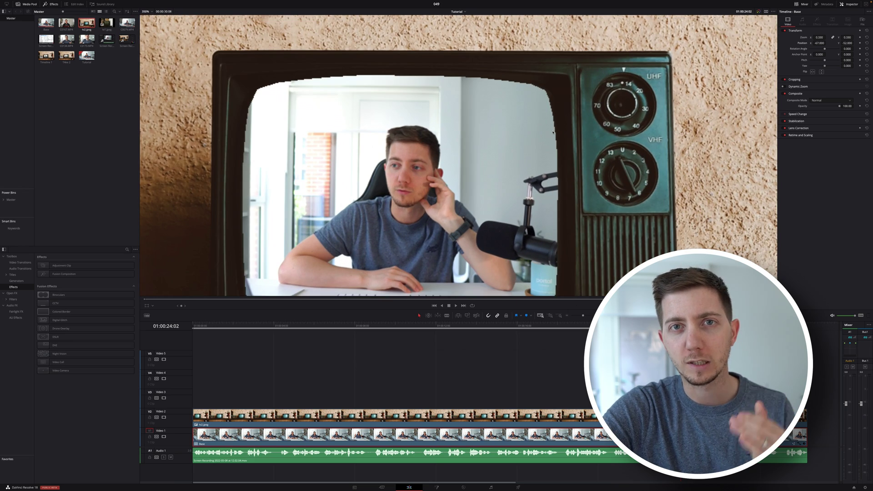
scroll(553, 133, "down", 3)
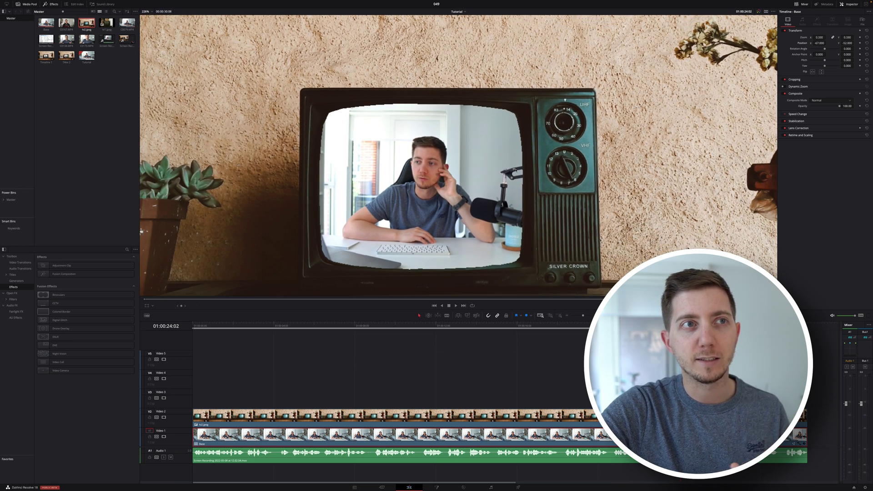
scroll(517, 171, "down", 2)
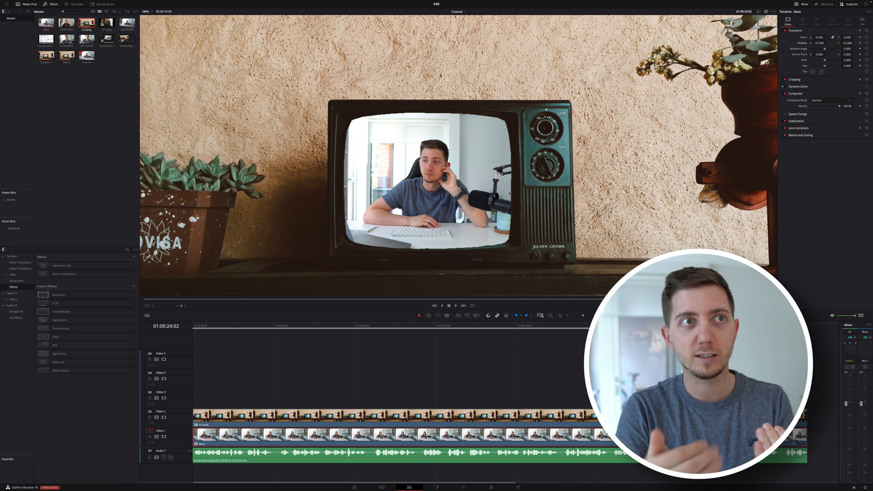
scroll(510, 194, "up", 5)
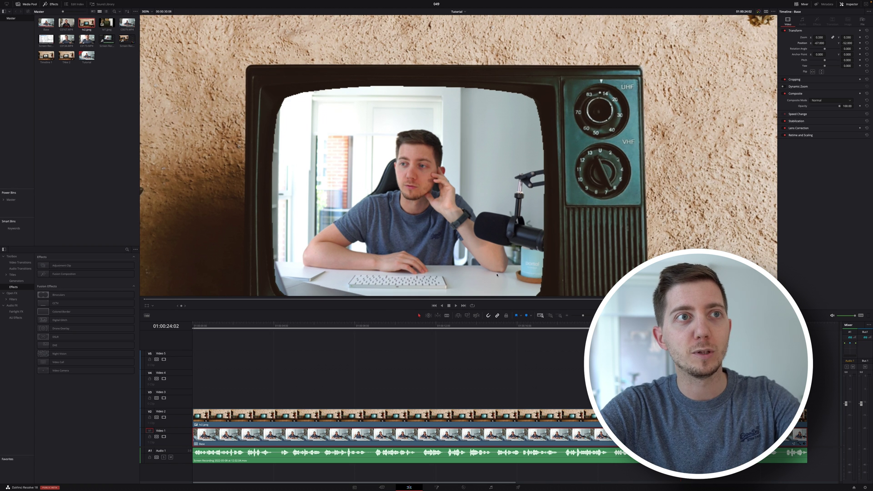
scroll(497, 275, "down", 3)
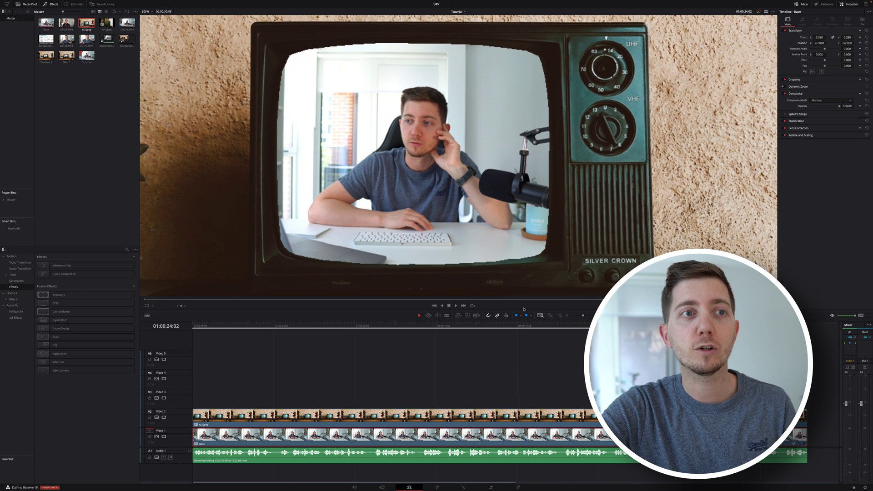
Step: Feather the screen mask's outer edge with Softness Outside raised to 1.26
left_click(506, 417)
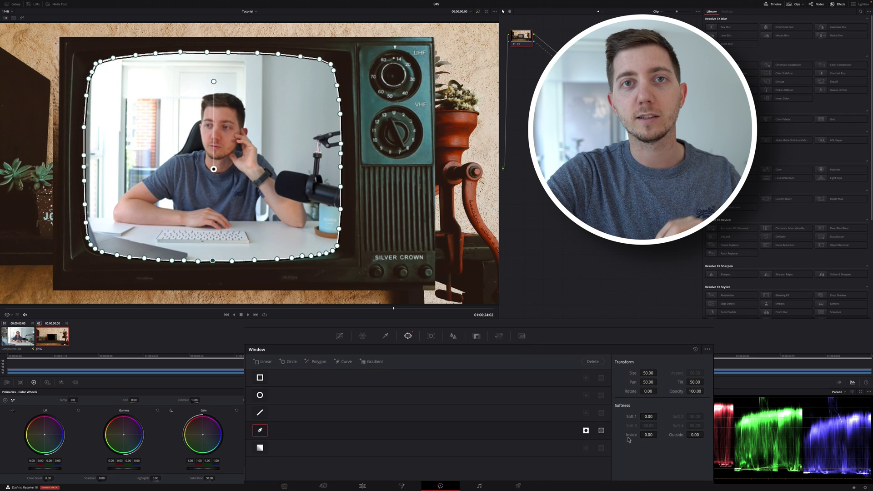
left_click(695, 435)
left_click_drag(696, 435, 726, 434)
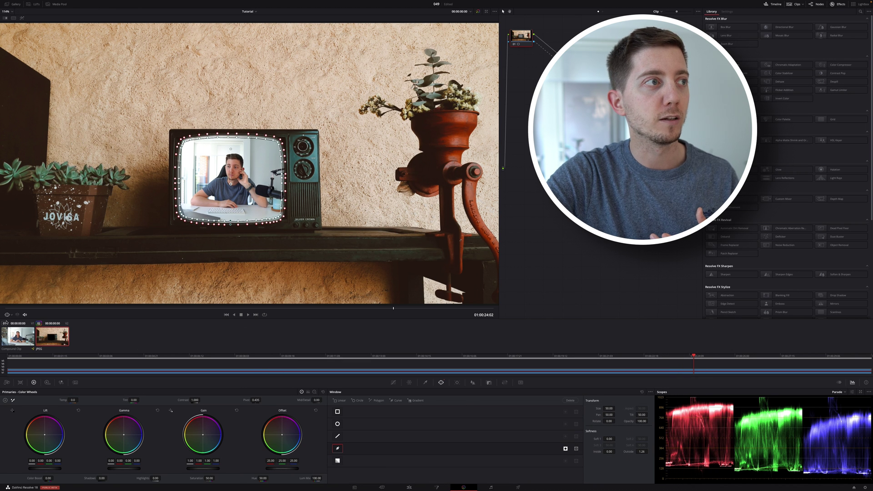
Step: Turn the viewer overlay off and show the tv2.jpeg photo on its own
left_click(9, 314)
left_click(12, 322)
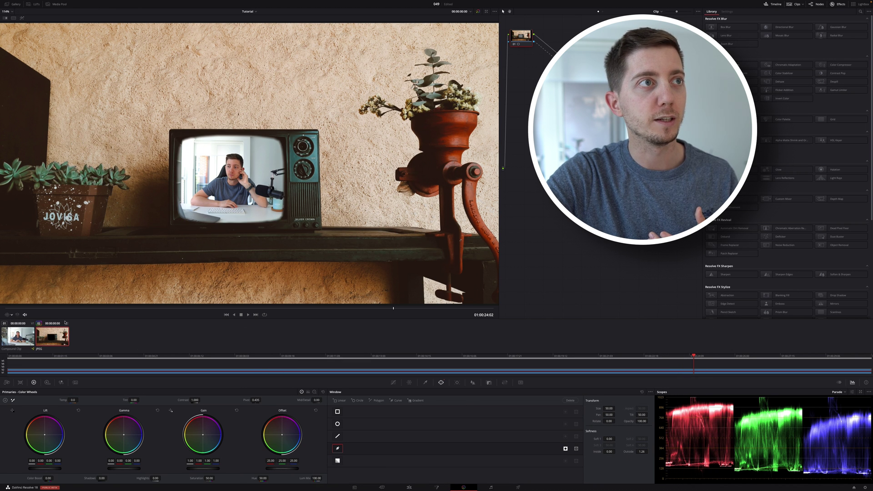
scroll(287, 188, "up", 5)
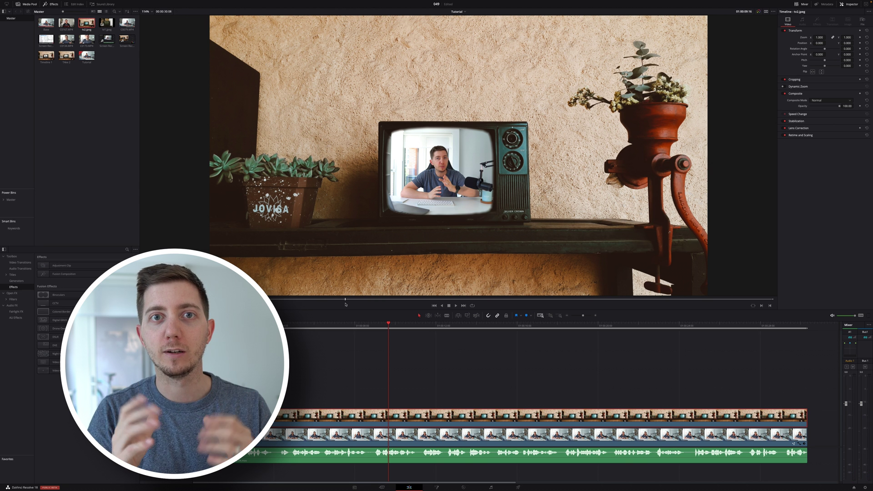
key("q")
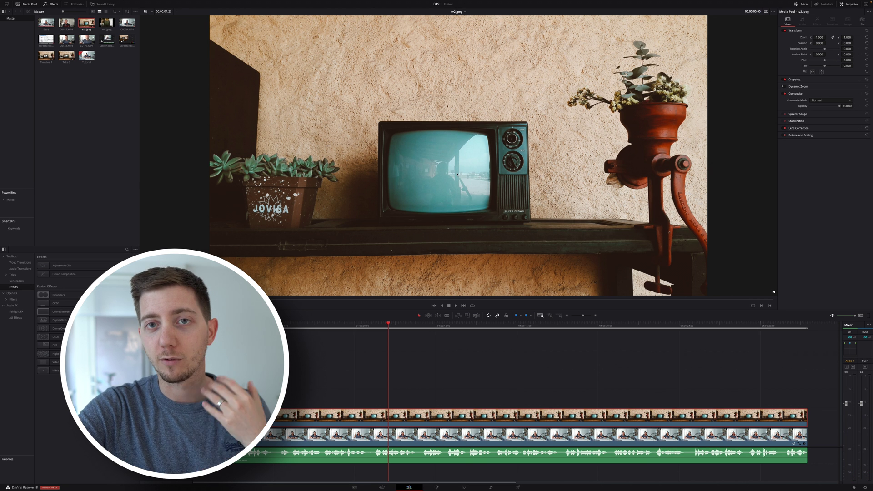
Step: Duplicate tv2.jpeg onto Video 3 and set the copy's Composite Mode to Overlay
left_click(461, 377)
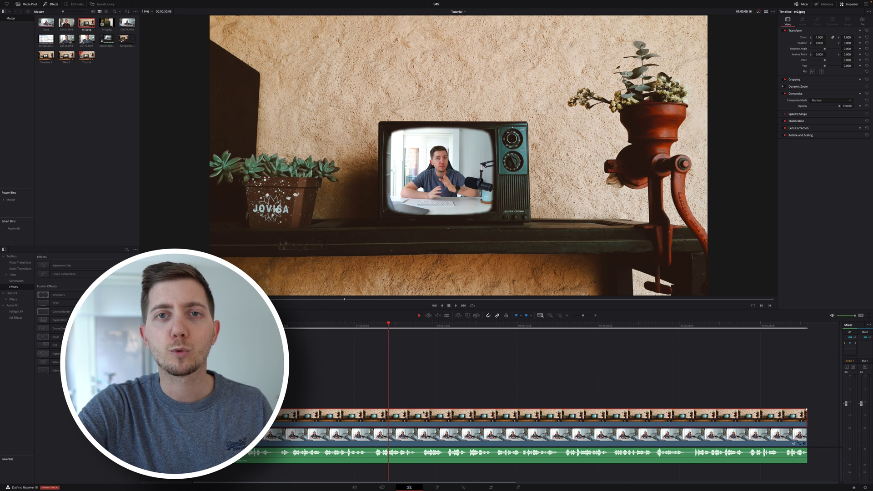
left_click_drag(423, 412, 426, 402)
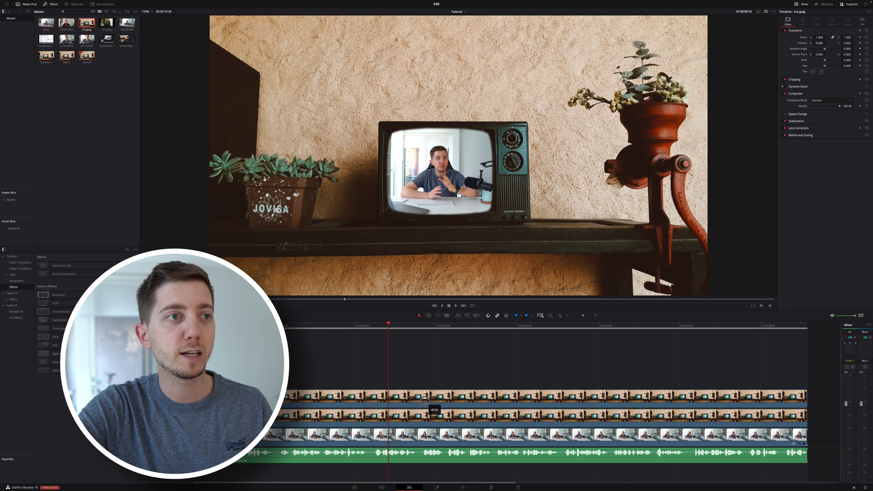
left_click(464, 487)
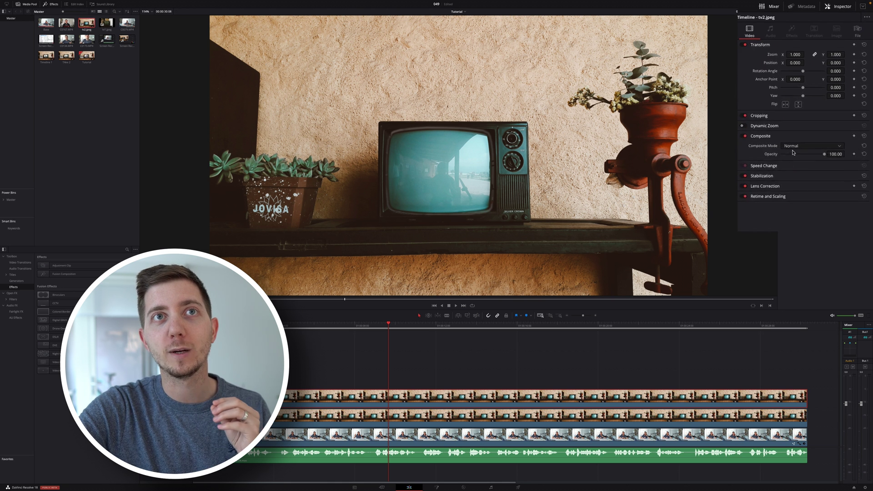
left_click(787, 161)
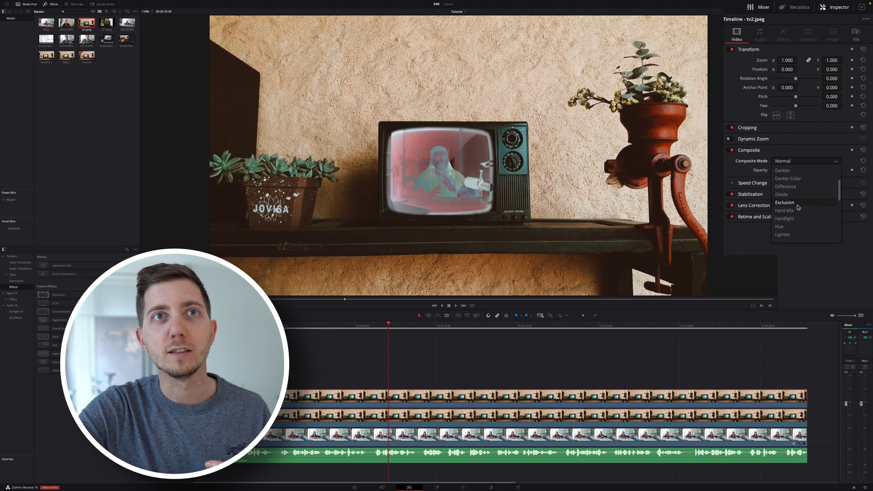
left_click(787, 223)
scroll(566, 146, "up", 8)
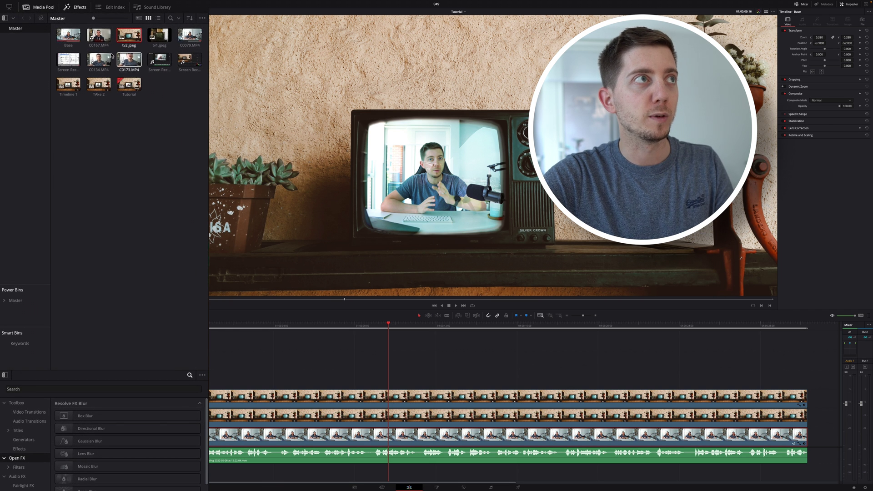
Step: Find the Vignette effect with a 'vig' search and apply it to the Base clip on V1
left_click(57, 144)
type("vig")
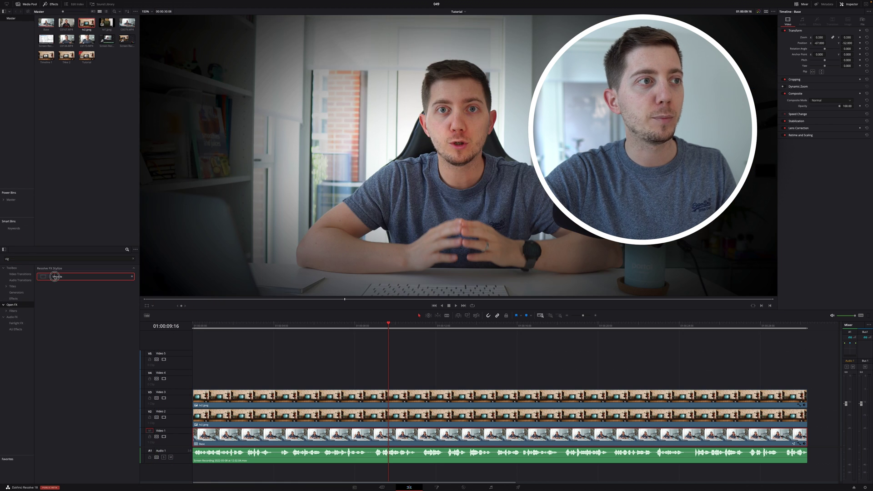
left_click_drag(86, 171, 286, 441)
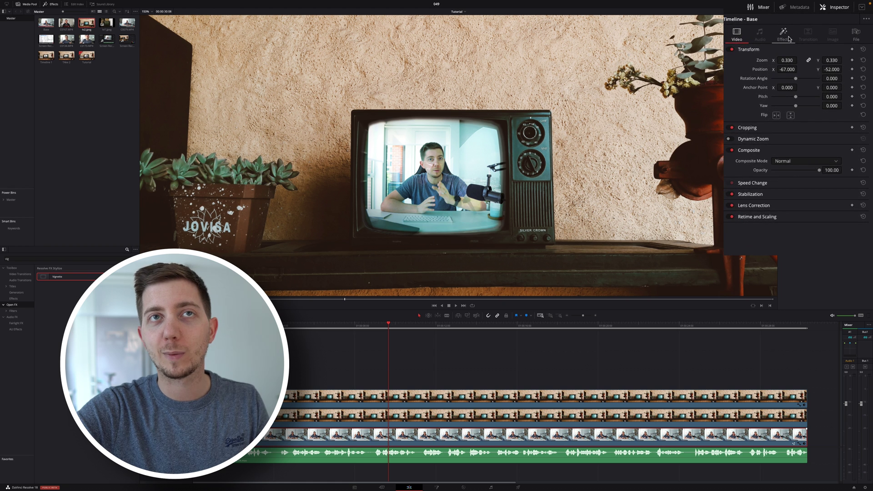
Step: Switch the Base clip's Vignette Operating Mode to Advanced in the Inspector
left_click(818, 21)
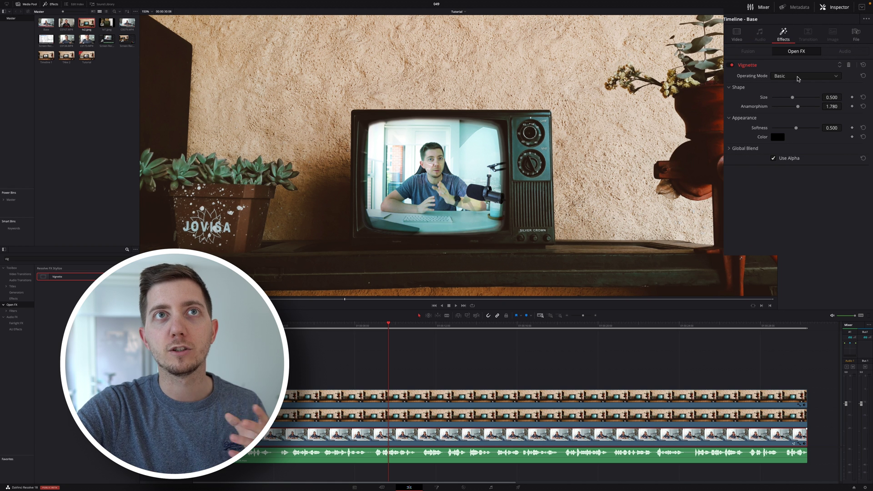
left_click(798, 76)
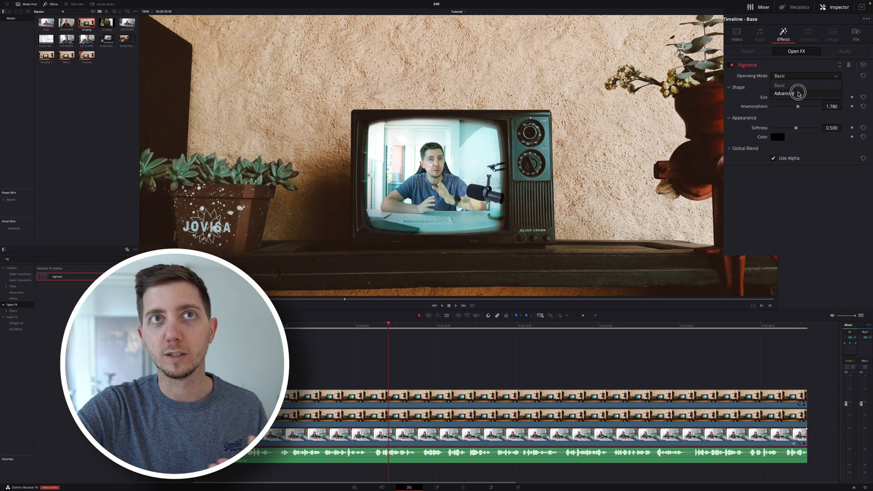
left_click(794, 94)
Step: Reshape the vignette to size 0.195 with centre 0.463, 0.451, and fit the viewer
left_click_drag(793, 108, 772, 107)
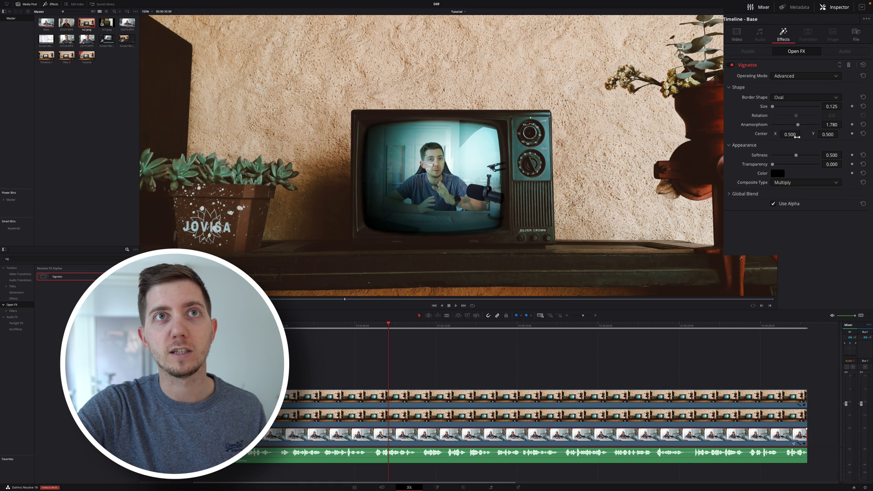
left_click_drag(792, 134, 829, 124)
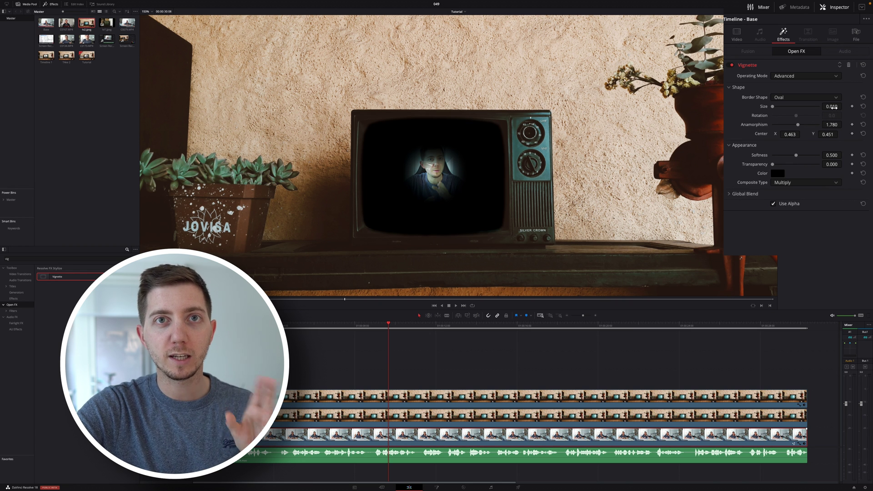
double_click(772, 106)
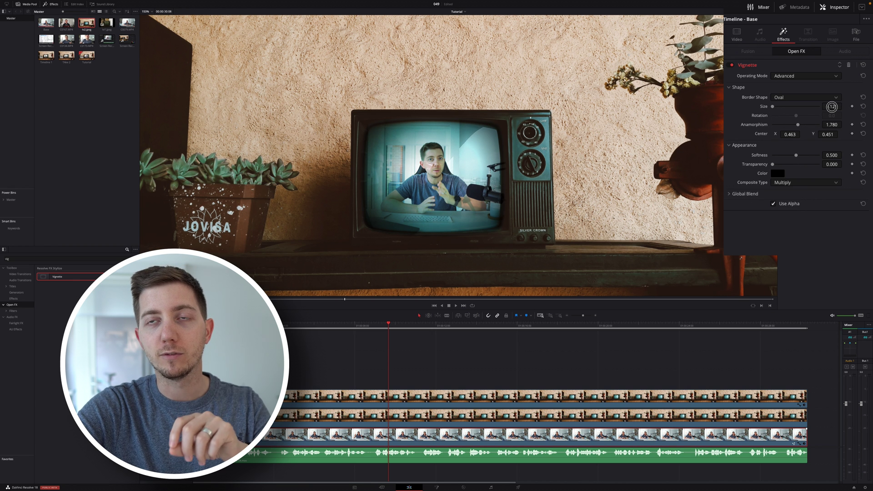
left_click_drag(831, 107, 621, 83)
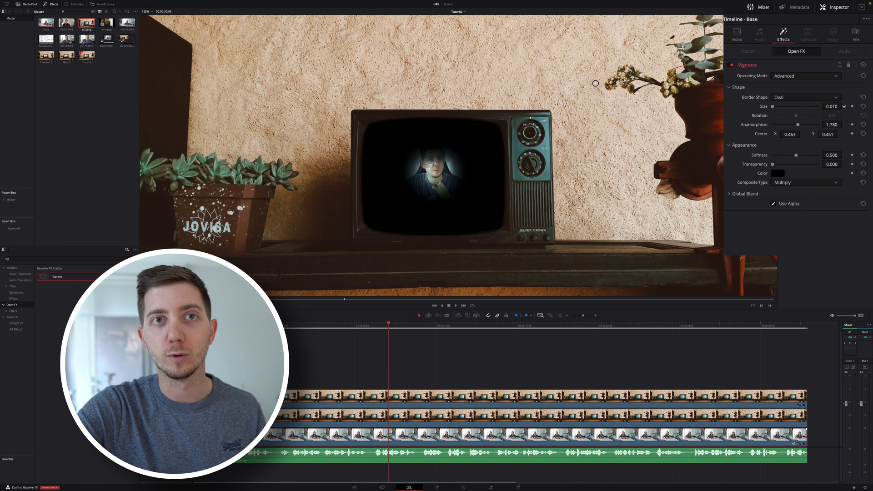
left_click_drag(595, 83, 637, 83)
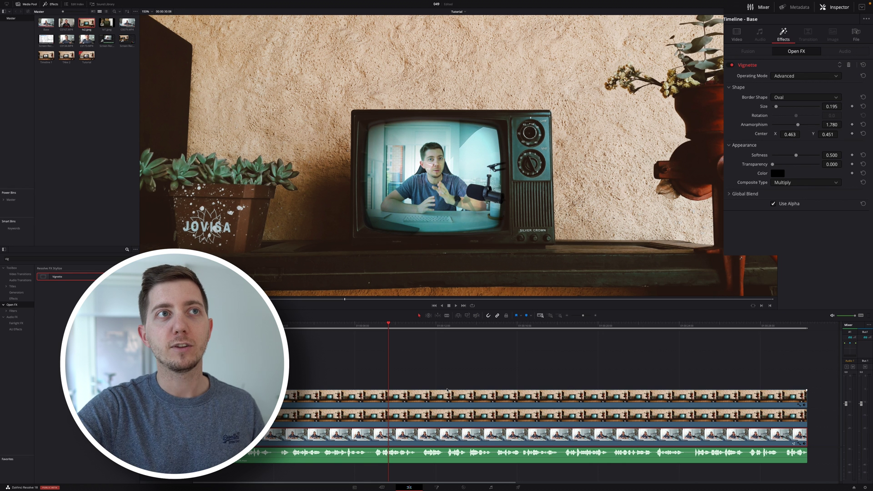
left_click(146, 12)
left_click(149, 19)
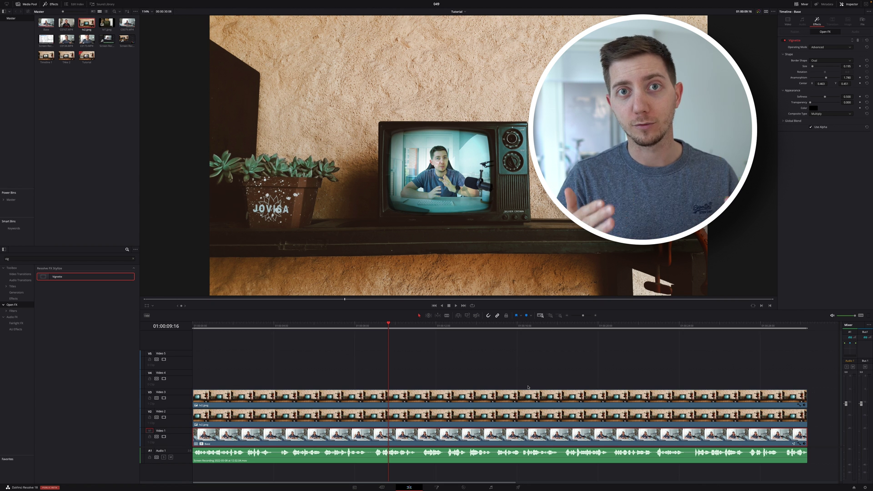
Step: Search the effects library for 'lens' and select the Base clip on V1
left_click(98, 259)
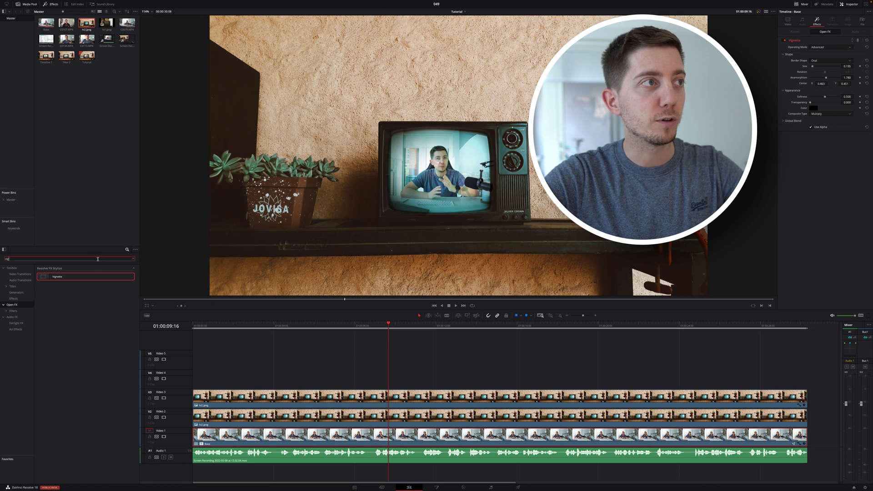
key("BackSpace")
key("BackSpace")
key("BackSpace")
type("lens")
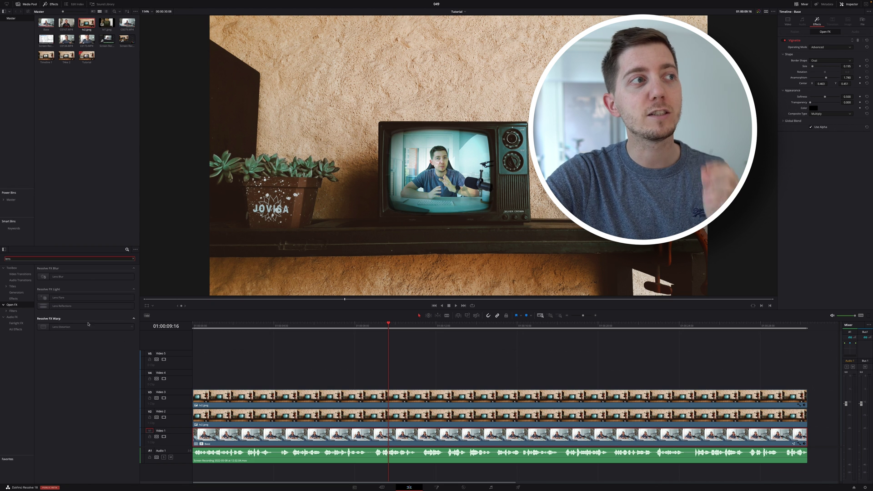
left_click(306, 349)
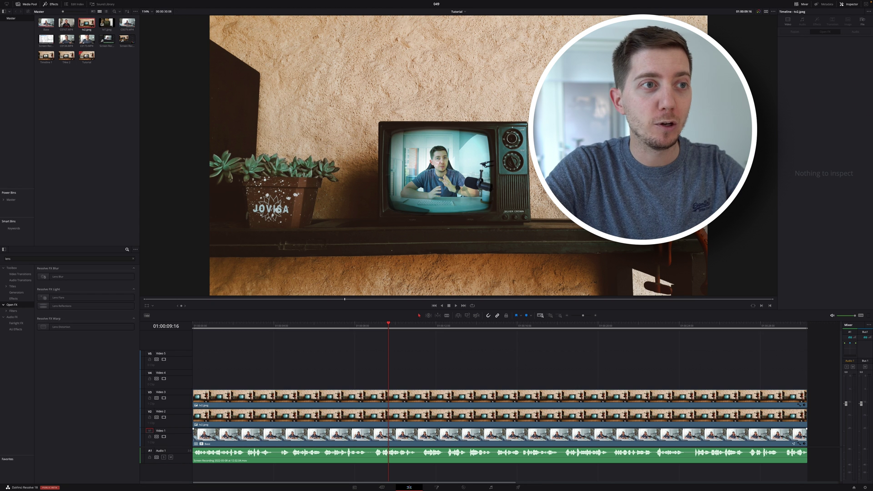
left_click(436, 435)
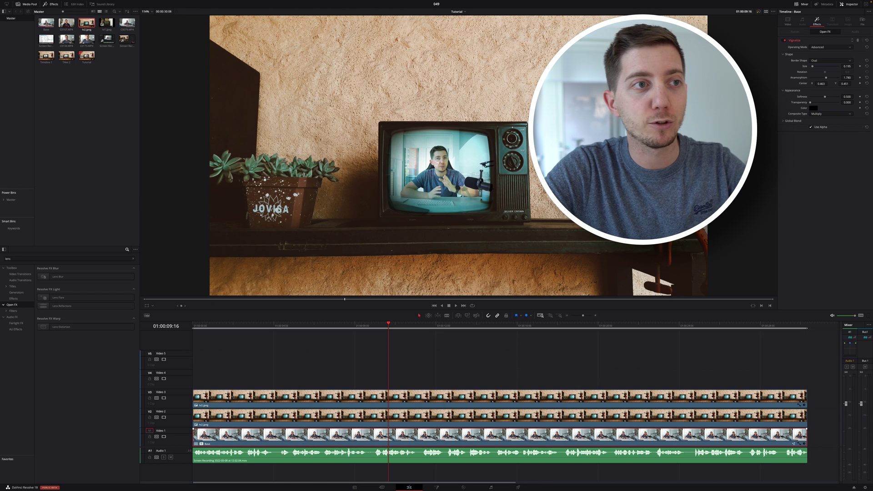
Step: Open the Base clip in Fusion and add a Lens Distort node
right_click(436, 437)
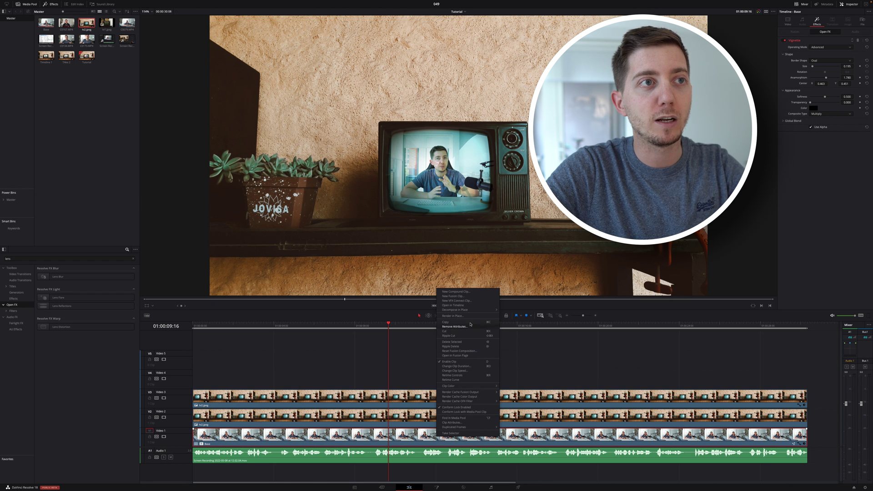
left_click(469, 356)
key("shift+space")
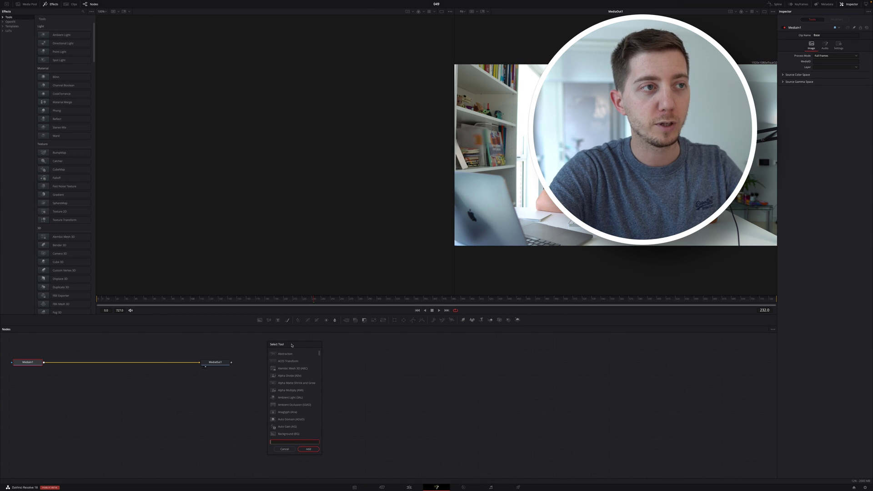
type("lens")
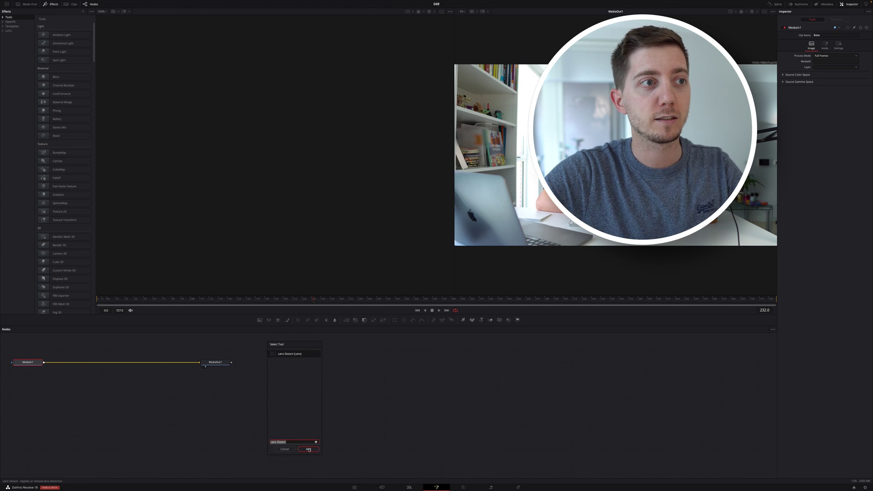
left_click(308, 450)
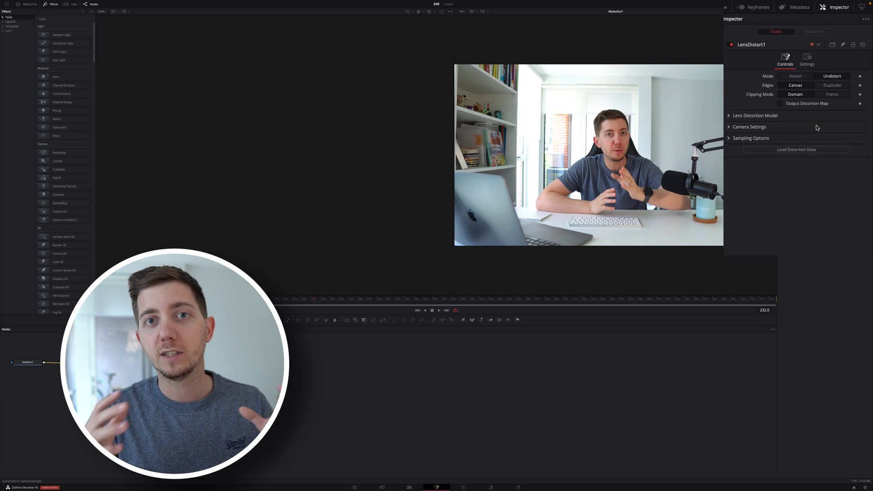
Step: Set Lens Distort to Distort mode with distortion 0.126, back on the Edit page
left_click(792, 77)
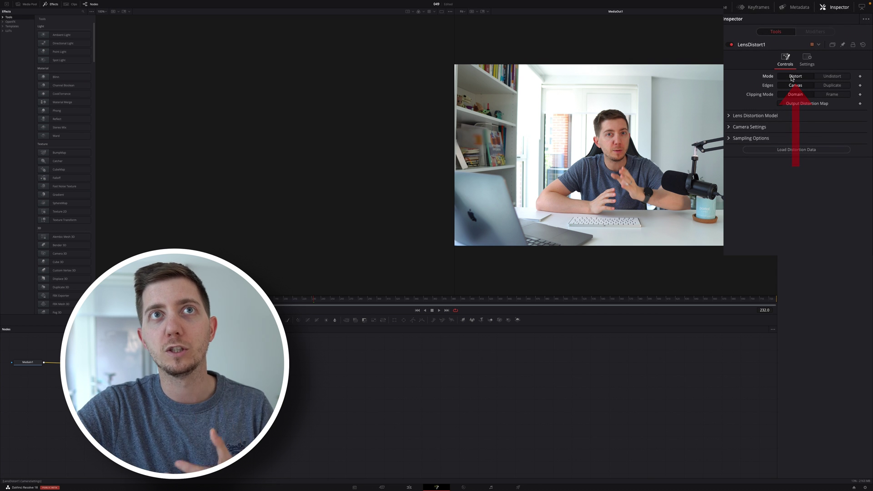
left_click(732, 117)
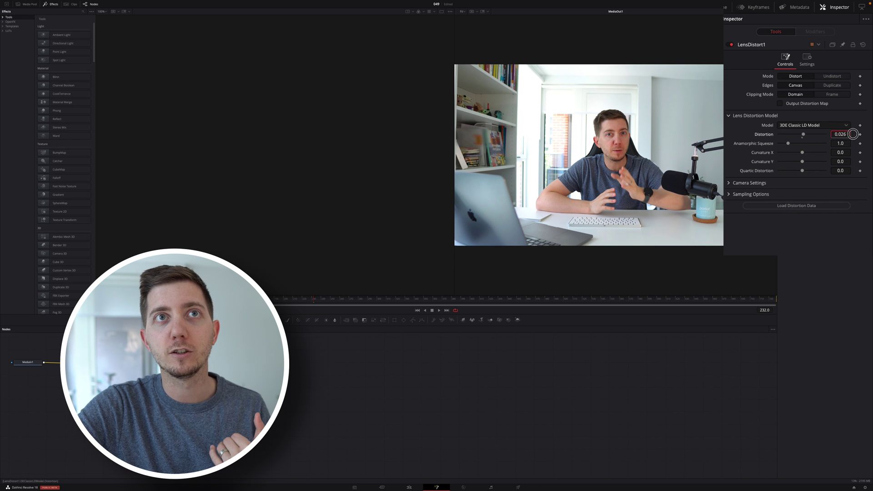
mouse_move(853, 134)
left_mouse_down()
mouse_move(864, 134)
mouse_move(841, 137)
left_mouse_up()
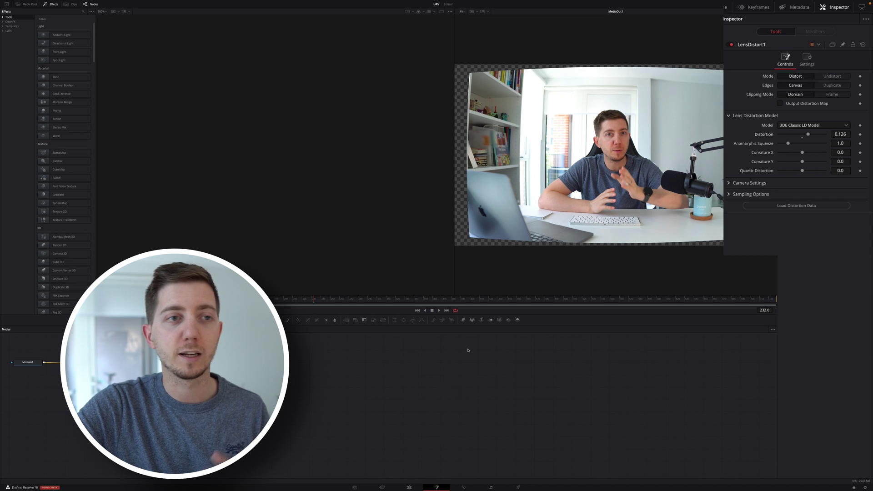
left_click(412, 488)
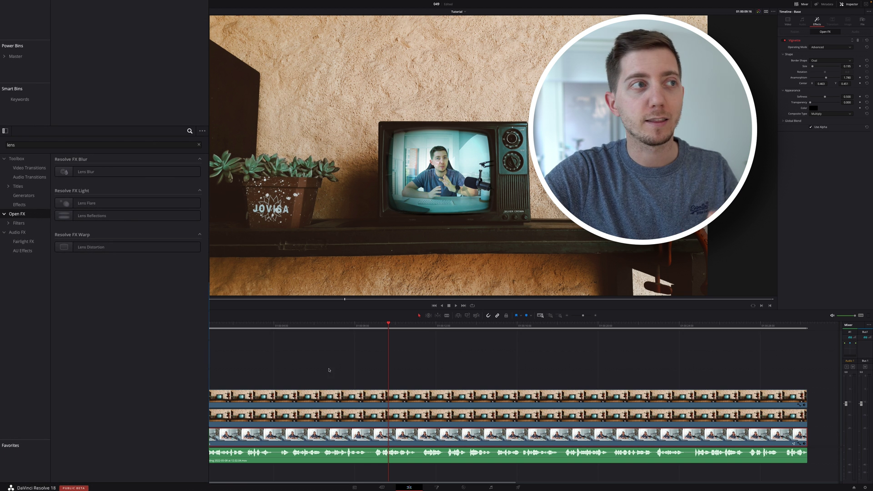
Step: Search the effects for 'scan' and apply Scanlines to the TV footage
left_click(68, 147)
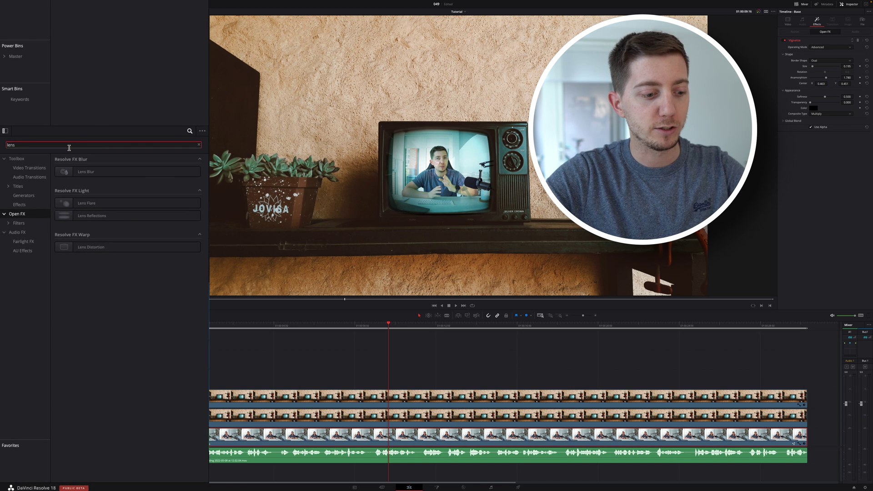
key("BackSpace")
key("BackSpace")
key("BackSpace")
key("BackSpace")
type("scan")
left_click(91, 171)
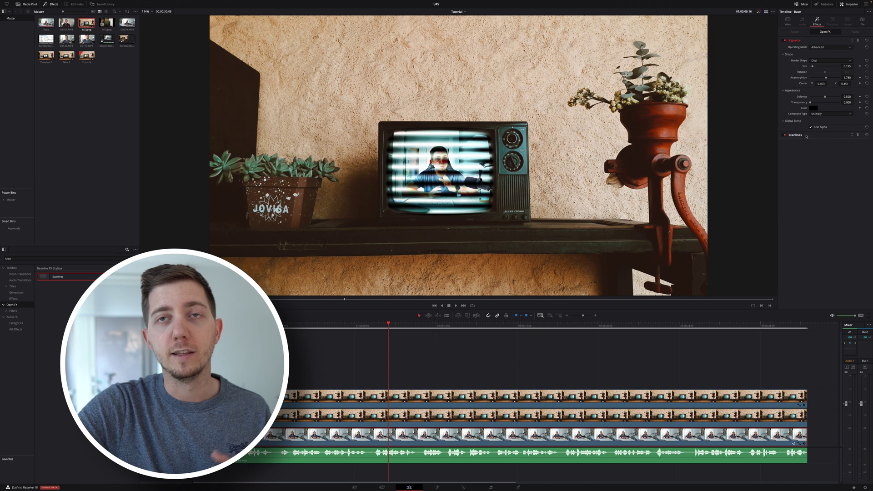
Step: Lower the Scanlines Global Blend to 0.25 and preview the faint lines
left_click(768, 218)
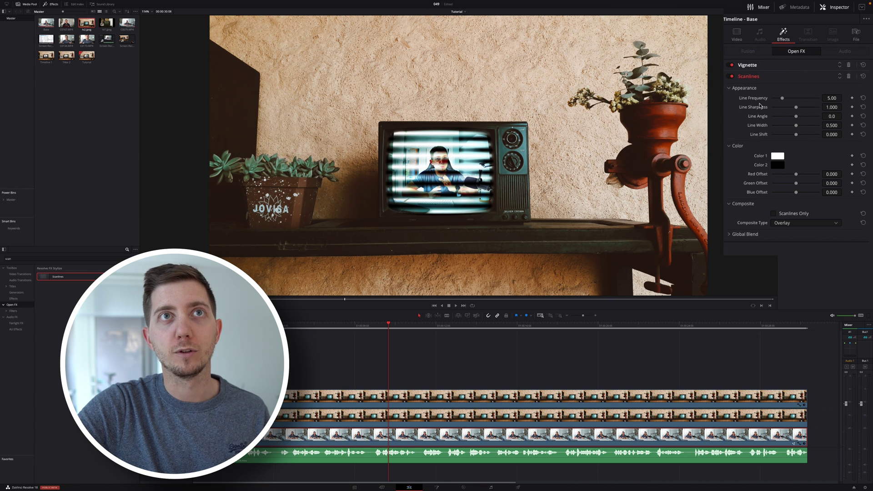
left_click(752, 236)
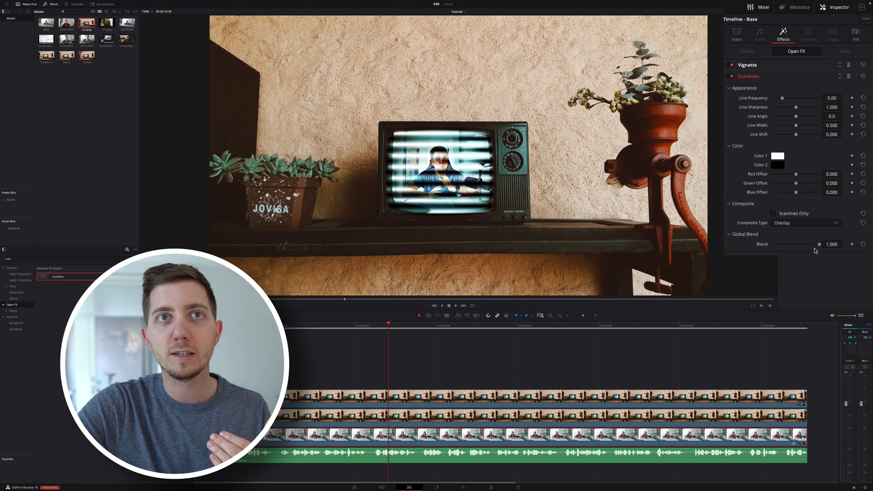
left_click(833, 244)
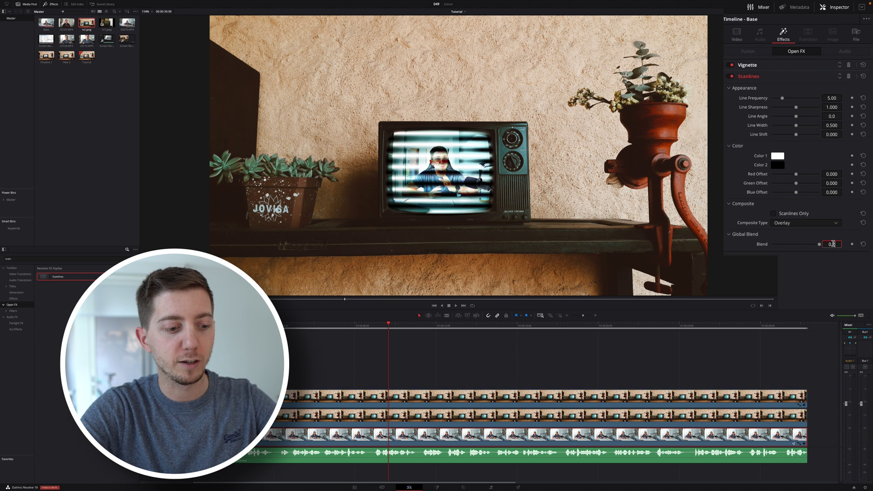
type("0.25")
key("Return")
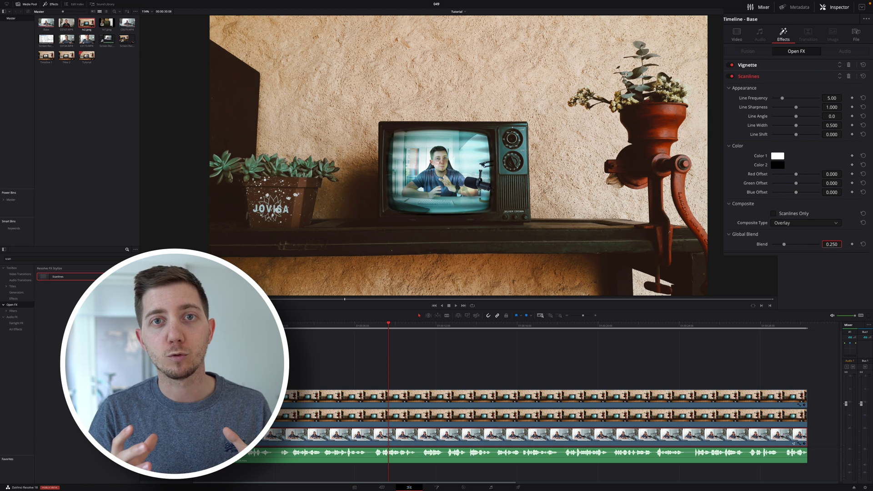
left_click(272, 326)
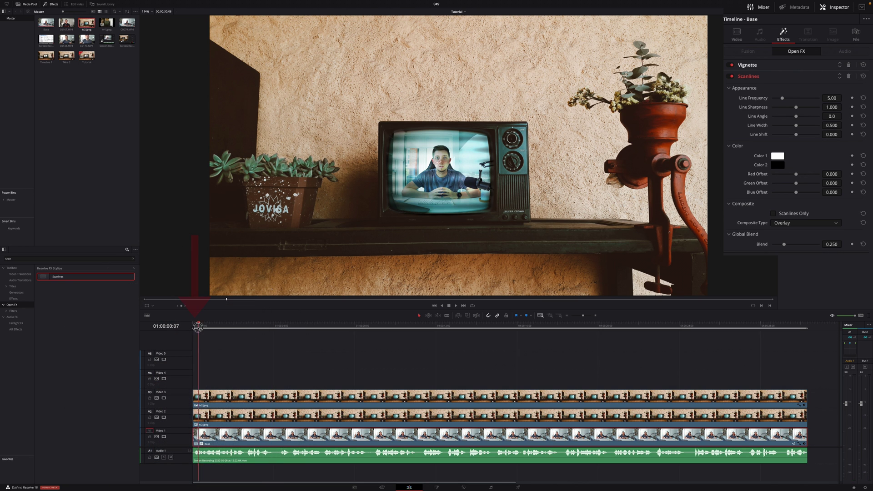
Step: Keyframe Line Shift at -1.000 at the start, 1.000 near 3 seconds, and -1.000 at 8 seconds
left_click_drag(272, 326, 182, 327)
left_click(852, 134)
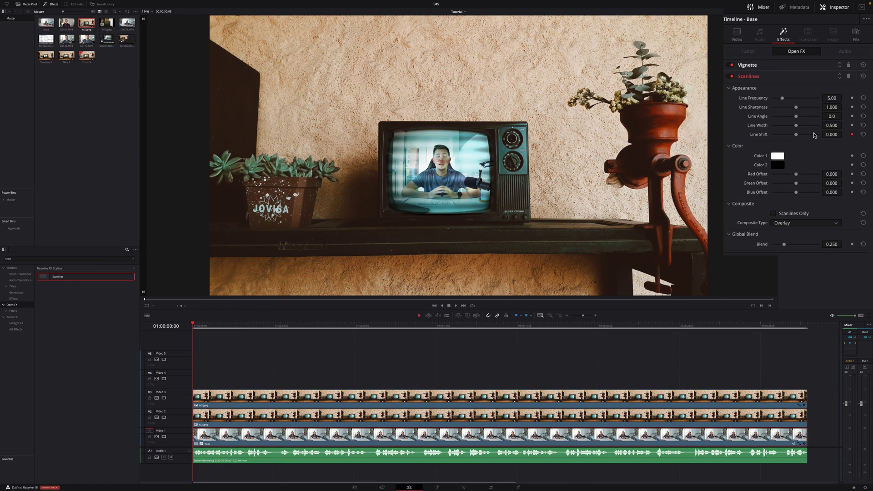
left_click_drag(803, 136, 768, 135)
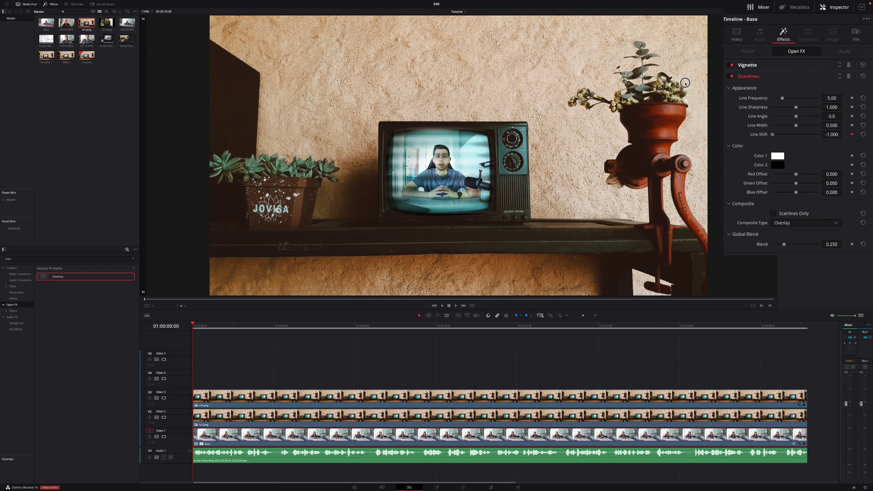
left_click_drag(252, 324, 259, 323)
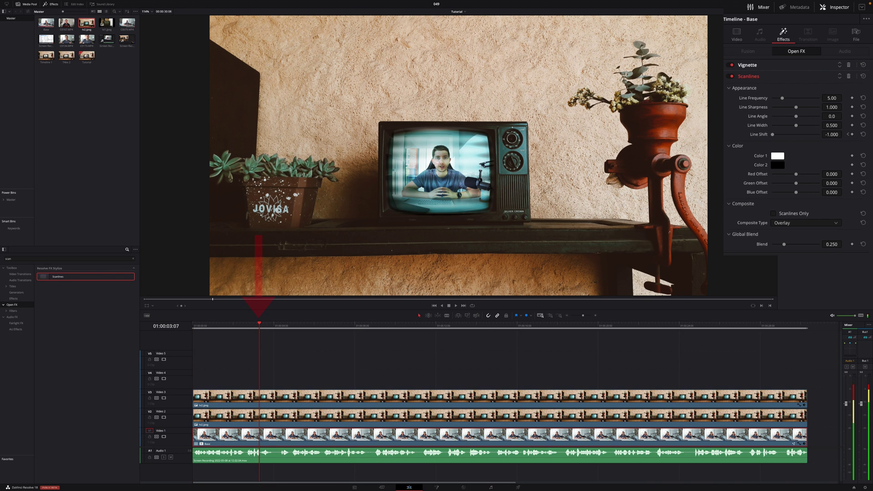
left_click_drag(772, 135, 819, 134)
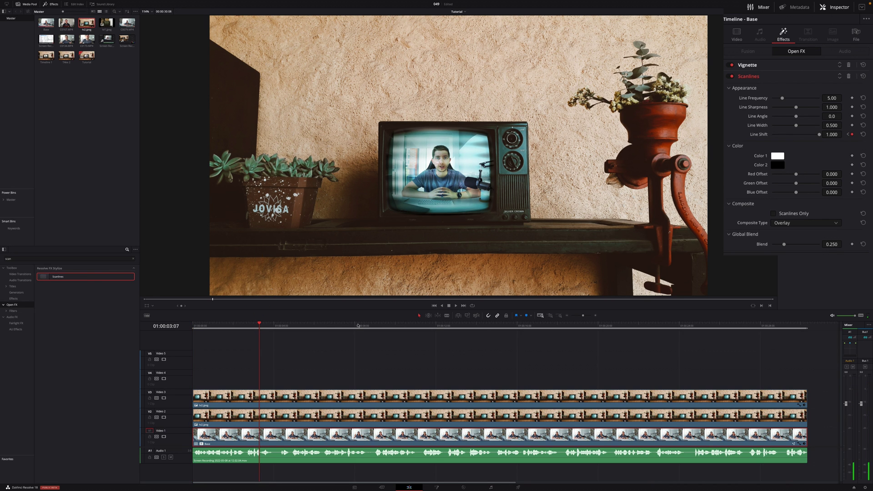
left_click_drag(819, 134, 759, 134)
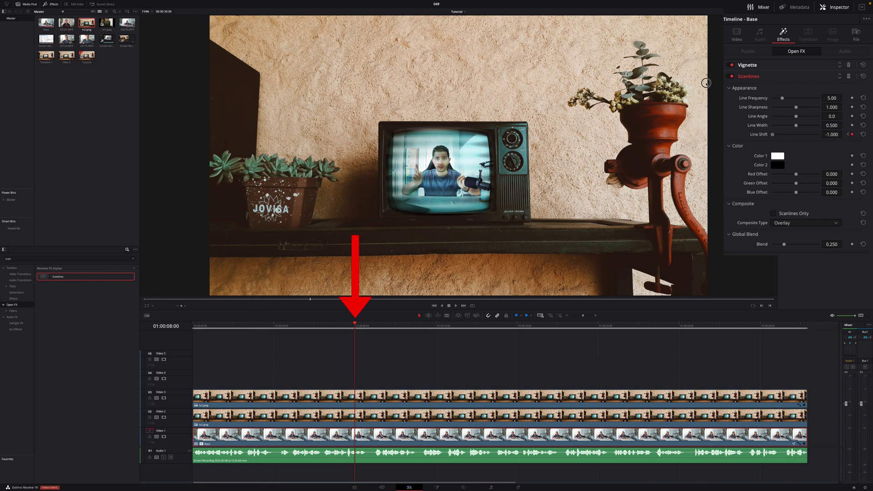
Step: Play and scrub the timeline to preview the rolling scanlines, then clear the effects search
key("Home")
key("space")
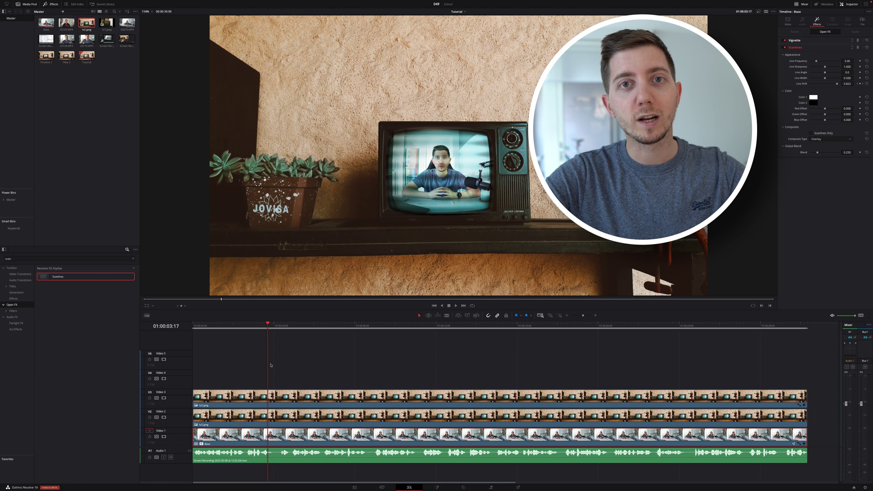
left_click_drag(202, 326, 436, 331)
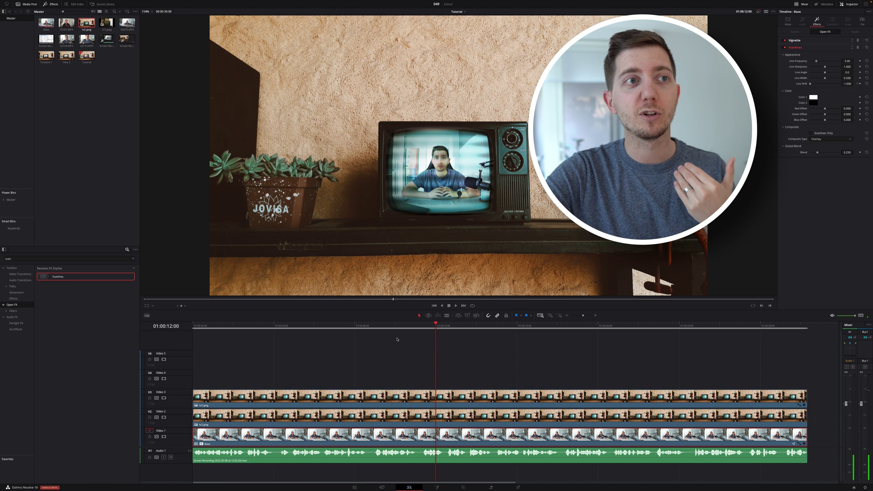
left_click(194, 327)
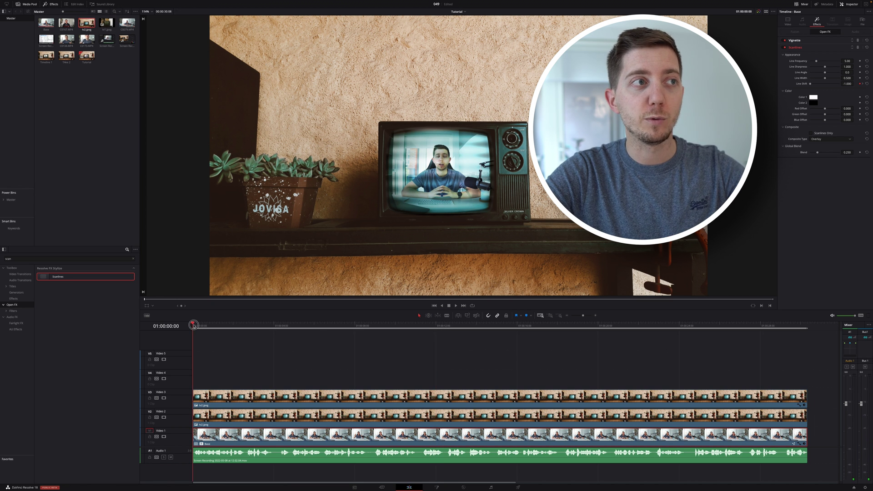
left_click(133, 260)
Step: Place an Adjustment Clip on track V4 and extend it to the timeline end
left_click(13, 299)
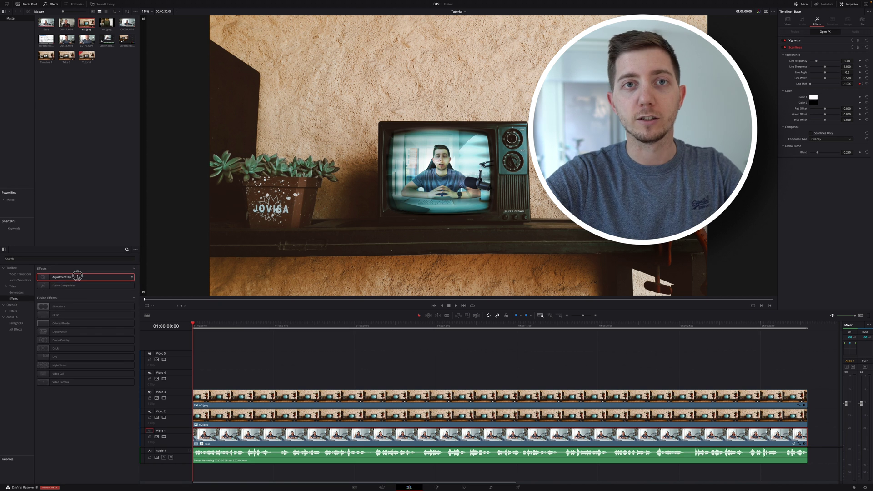
left_click_drag(68, 276, 193, 376)
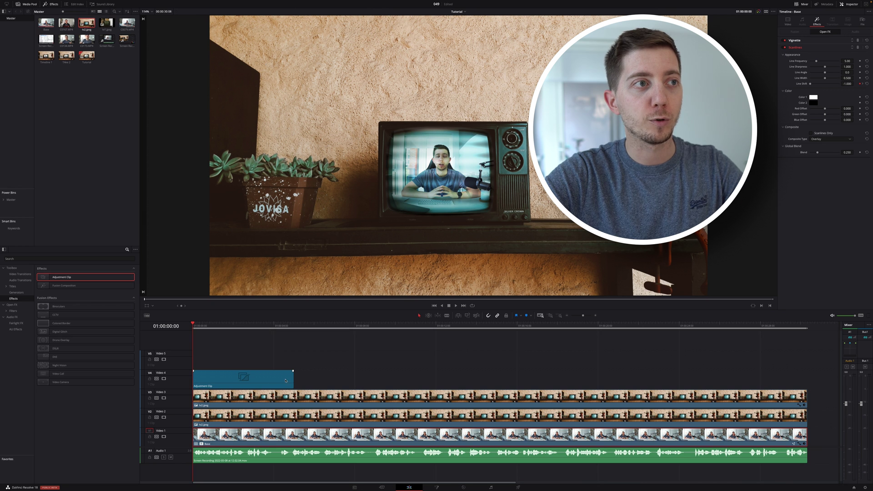
left_click_drag(292, 379, 807, 379)
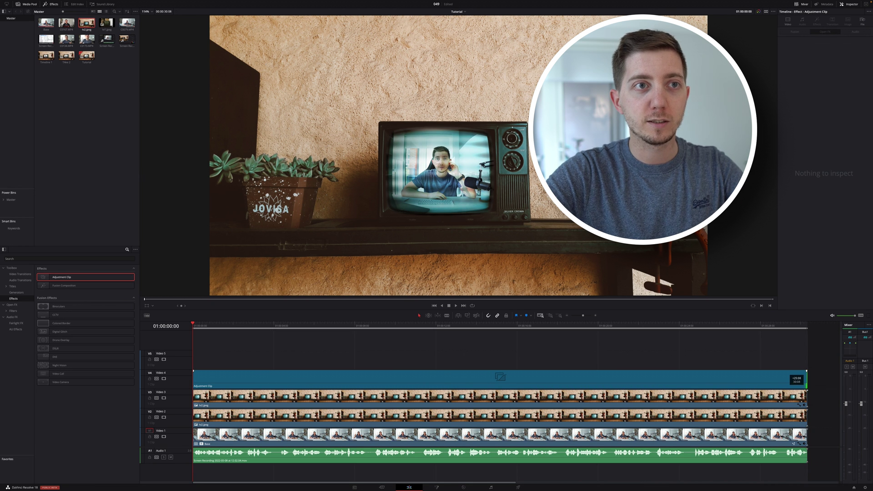
left_click(247, 378)
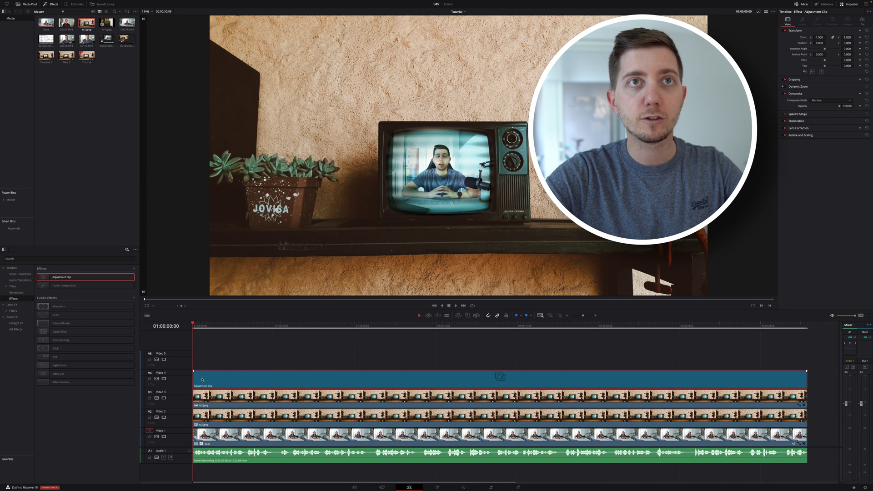
Step: Keyframe the adjustment clip's zoom to push in on the TV by the end, then play back
left_click_drag(817, 37, 843, 40)
key("ctrl+z")
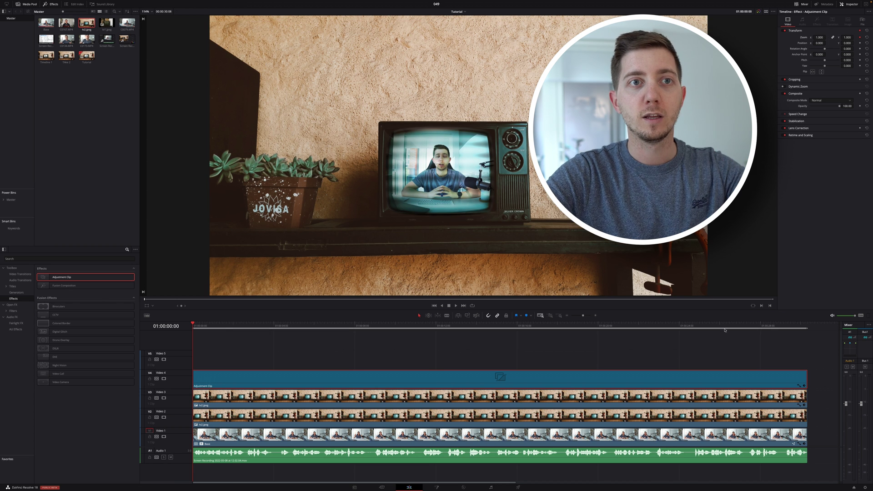
left_click(806, 327)
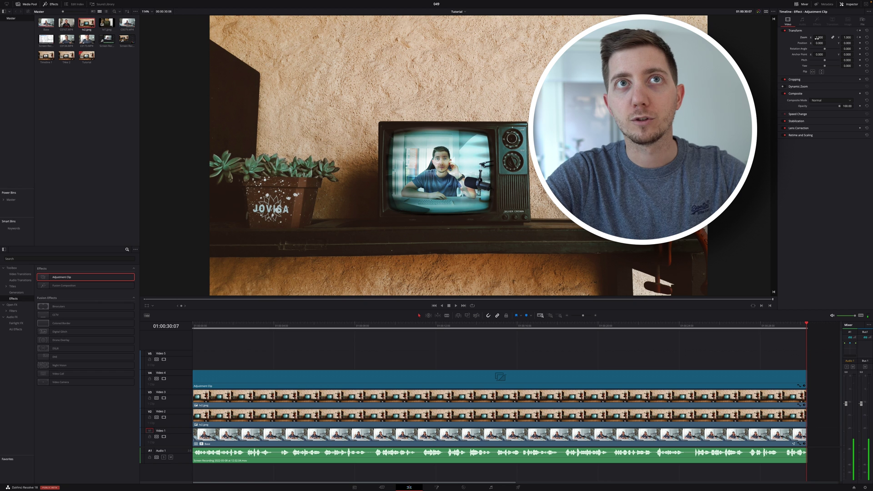
left_click_drag(818, 38, 834, 39)
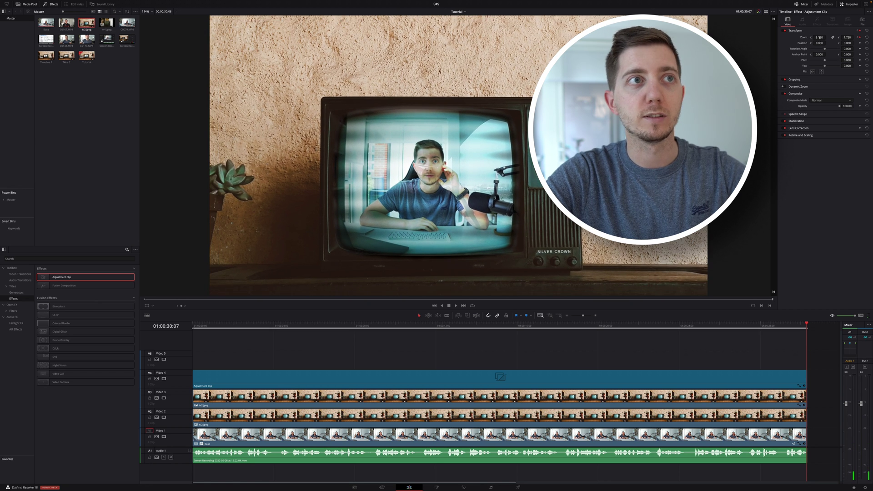
key("Home")
key("space")
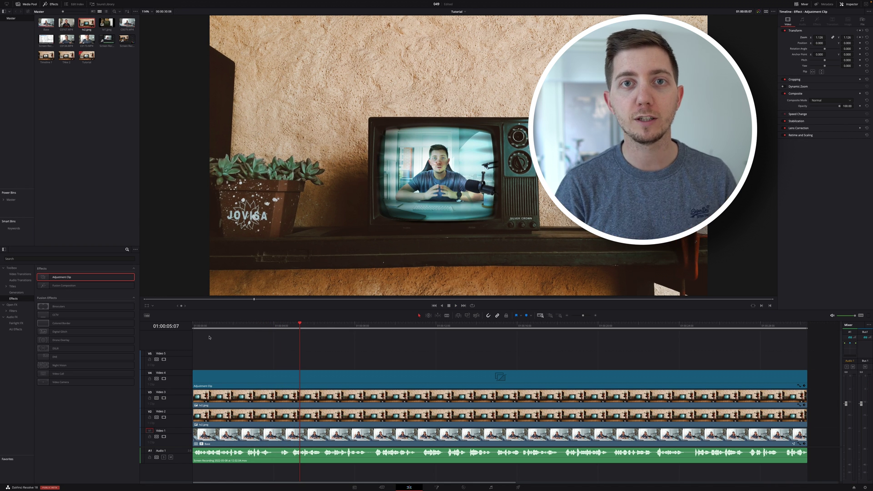
Step: Apply the Fairlight Distortion effect to the Audio 1 clip with the LoFi Radio preset
left_click(17, 319)
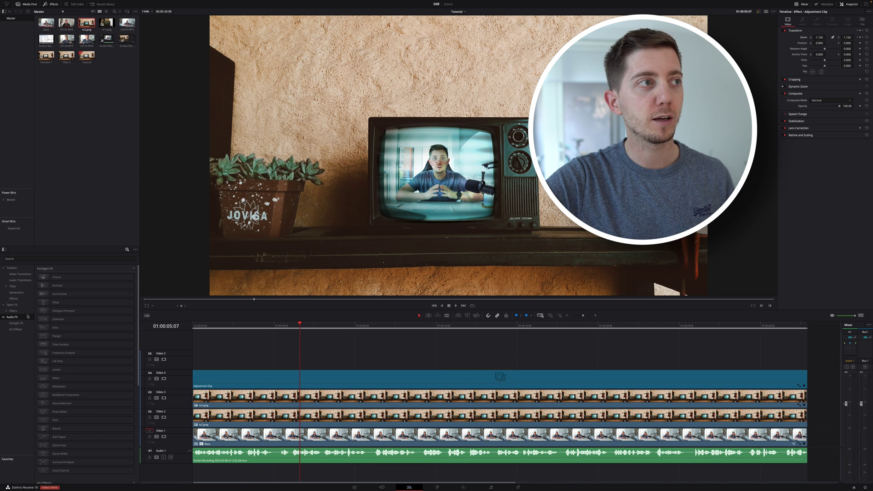
left_click(76, 318)
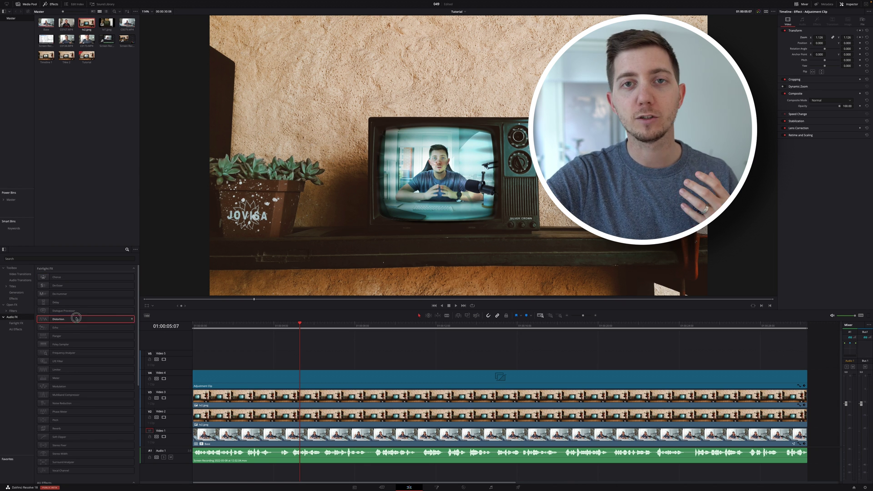
left_click_drag(76, 318, 281, 459)
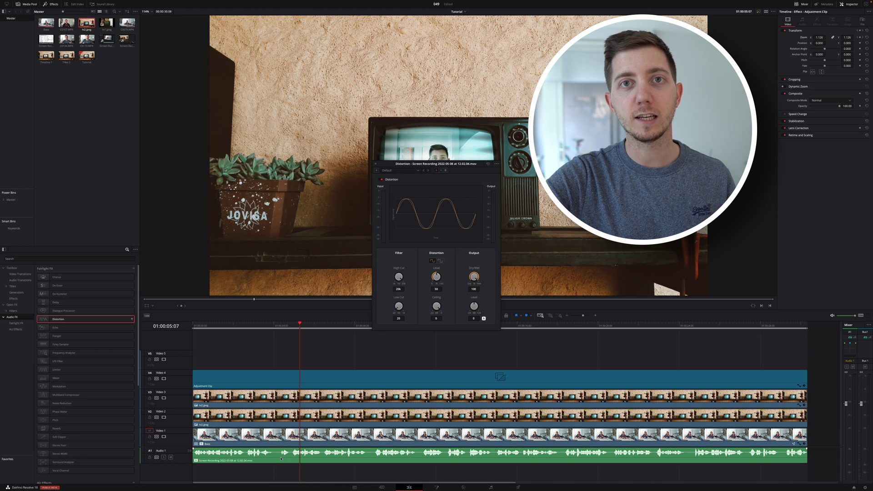
left_click(398, 171)
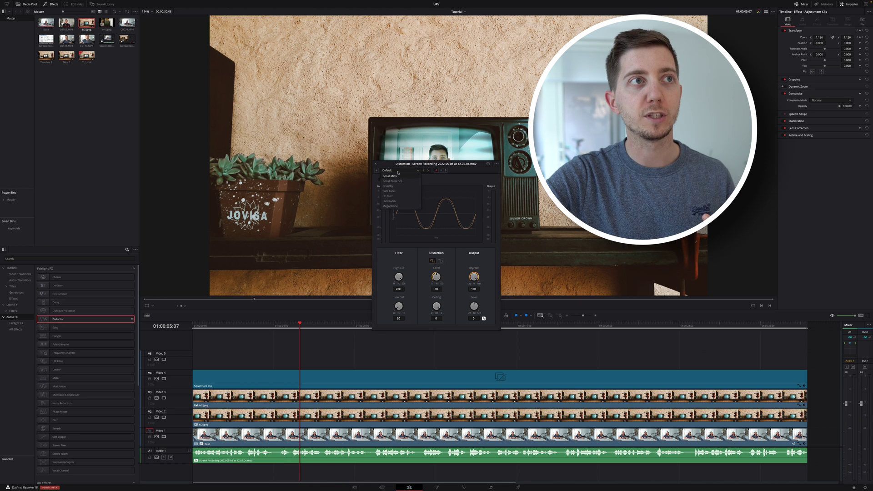
left_click(389, 201)
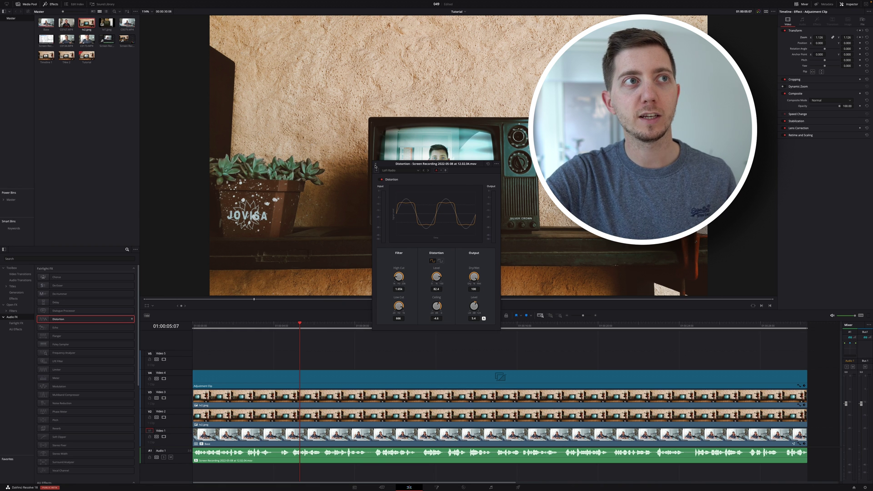
left_click(371, 180)
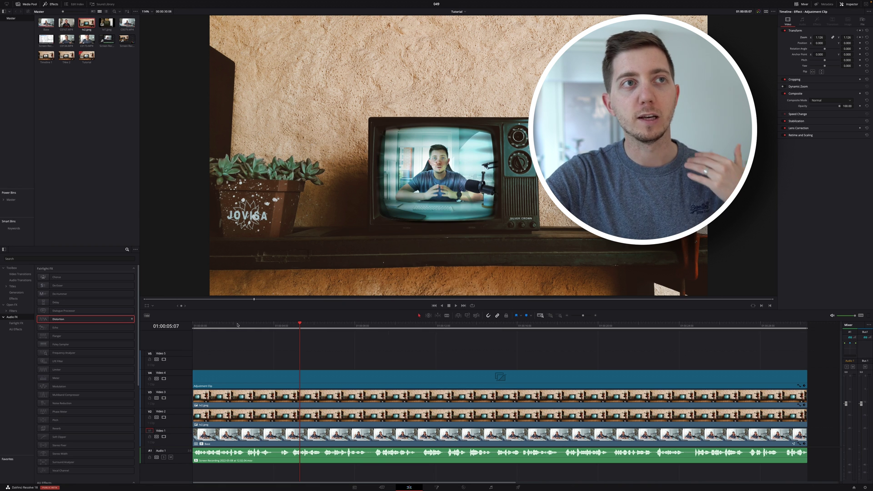